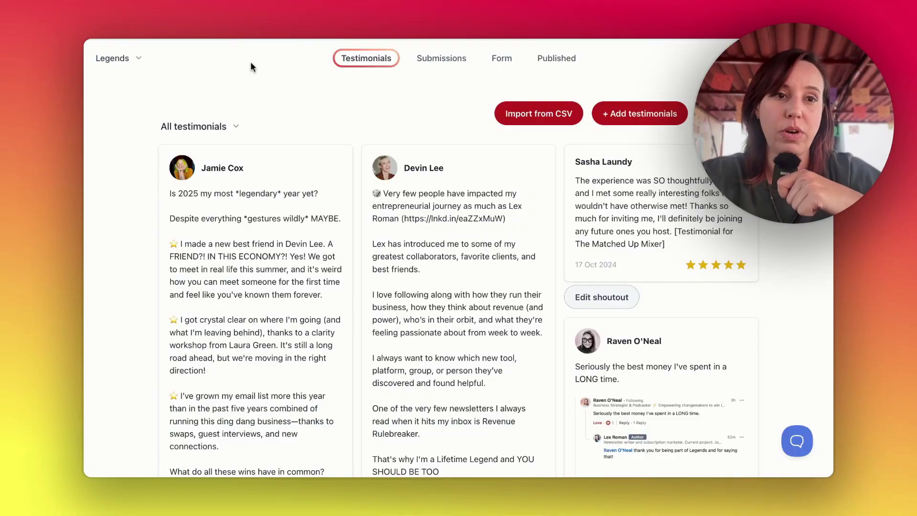
- Switch to the Shop Testimonials workspace and from there to the All Testimonials workspace
left_click(140, 59)
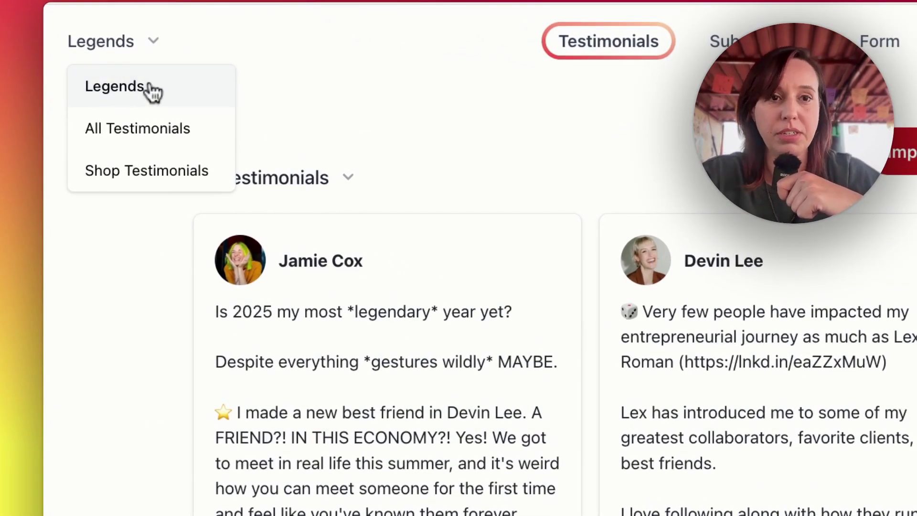
left_click(149, 173)
left_click(158, 48)
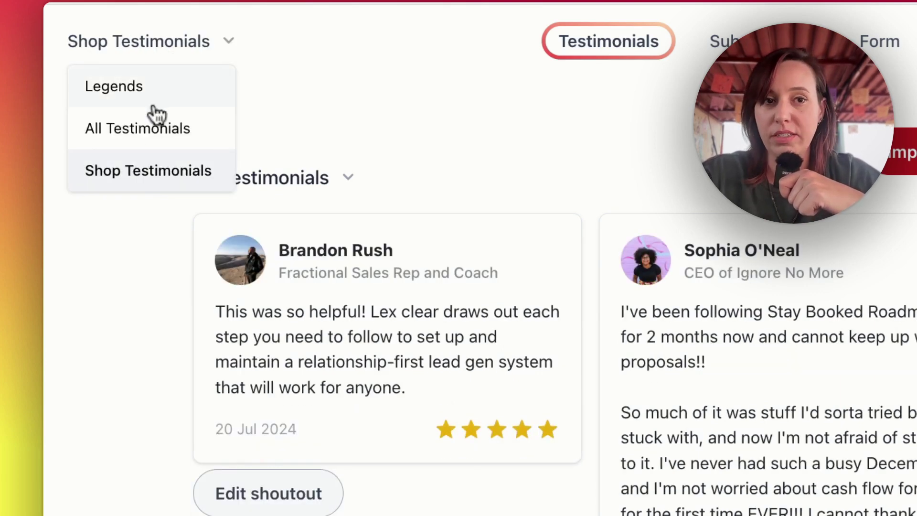
left_click(159, 128)
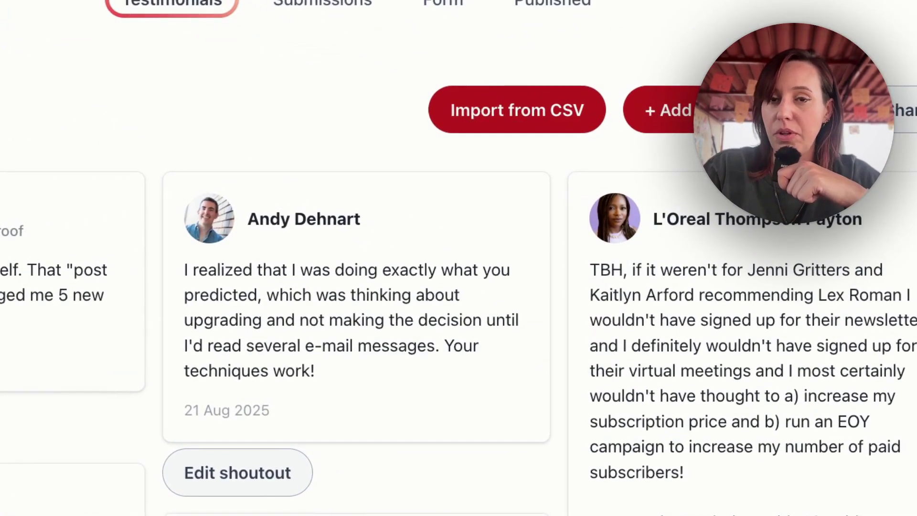
- Look through the available testimonial sources, inspect the blank Text shoutout form's fields, and close it without creating a shoutout
left_click(716, 126)
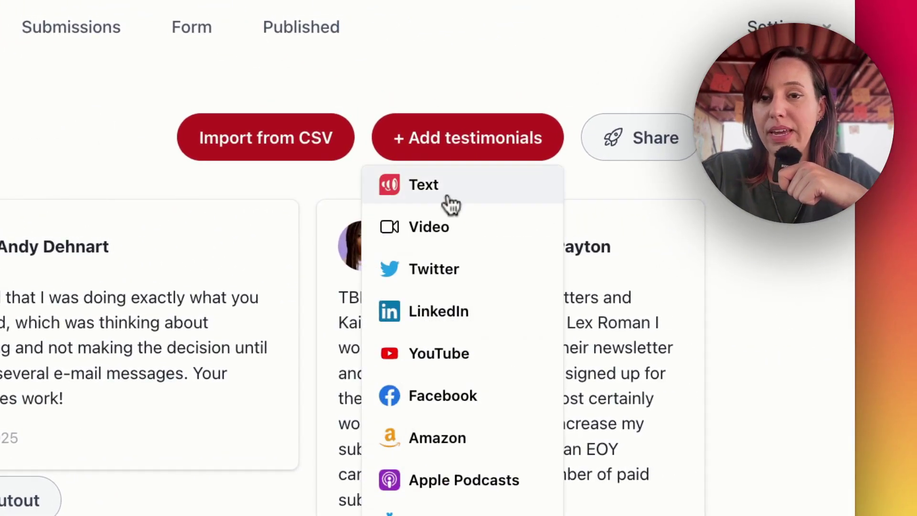
scroll(445, 382, "down", 8)
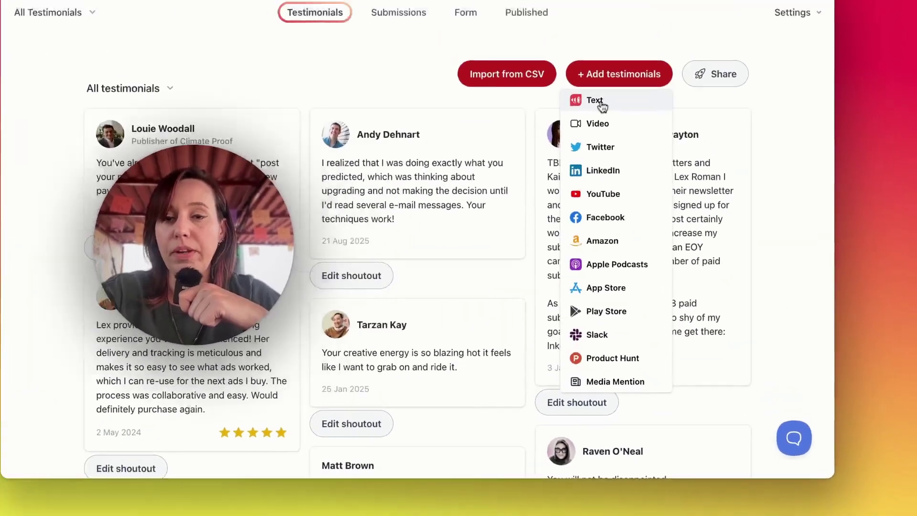
left_click(599, 102)
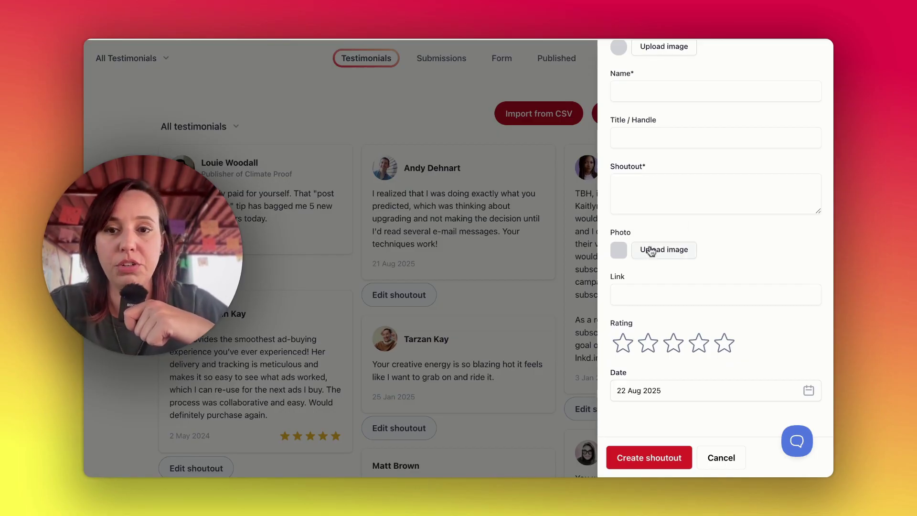
scroll(661, 170, "up", 2)
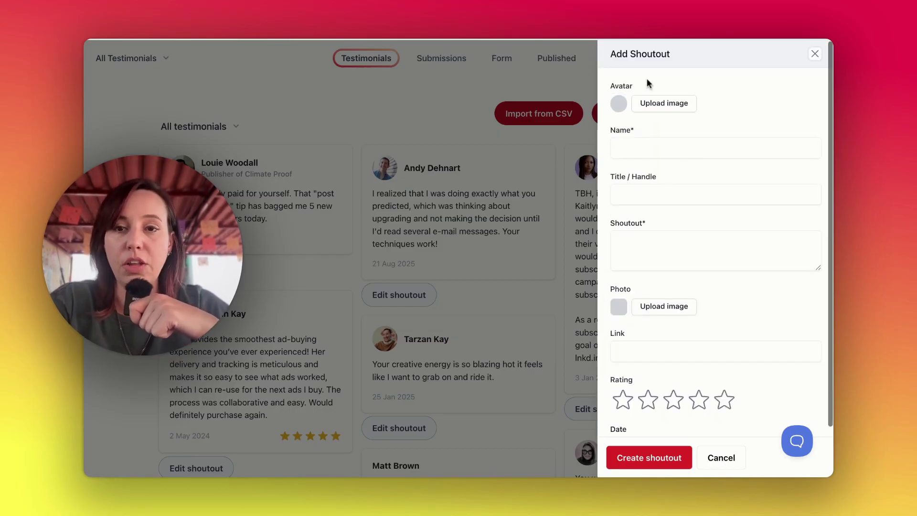
left_click(815, 53)
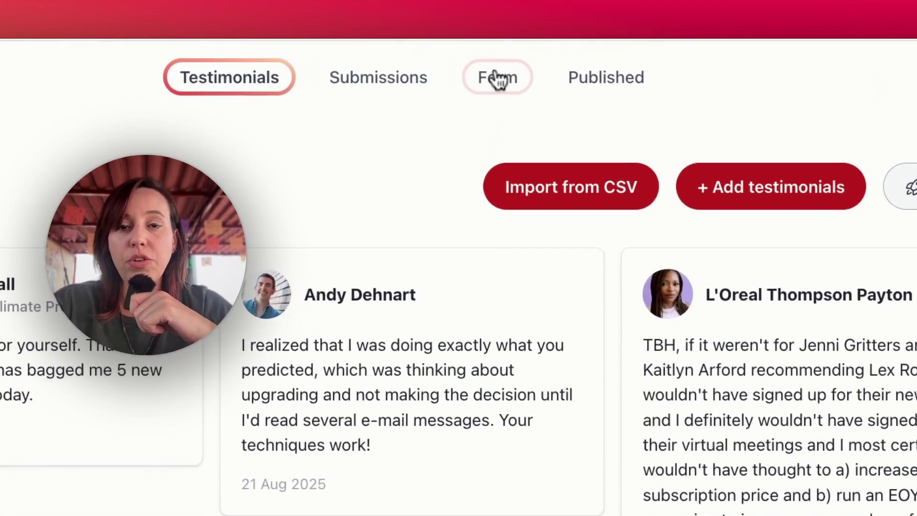
- View the All Testimonials collection form through its public link and open the workspace's published page
left_click(501, 57)
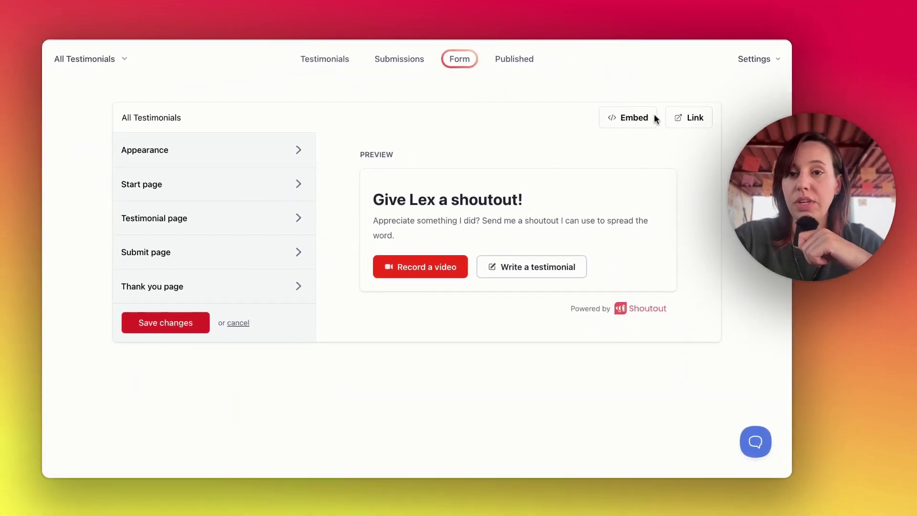
left_click(680, 118)
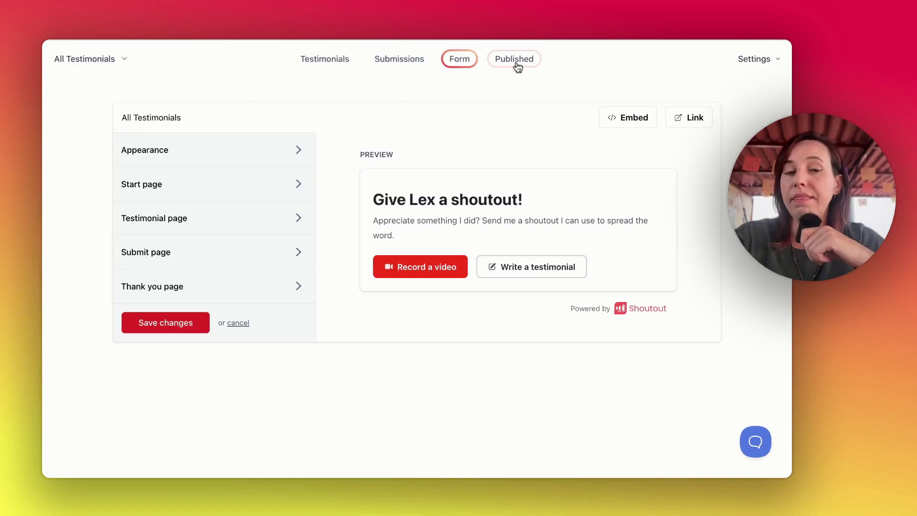
left_click(515, 61)
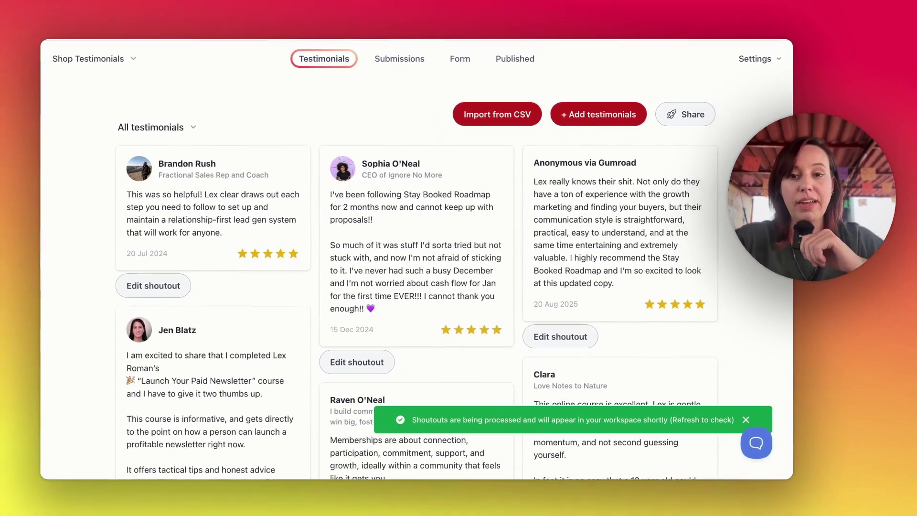
- Examine the shoutouts in the Shop Testimonials workspace, comparing their text, images, ratings and highlighted names
scroll(415, 258, "down", 5)
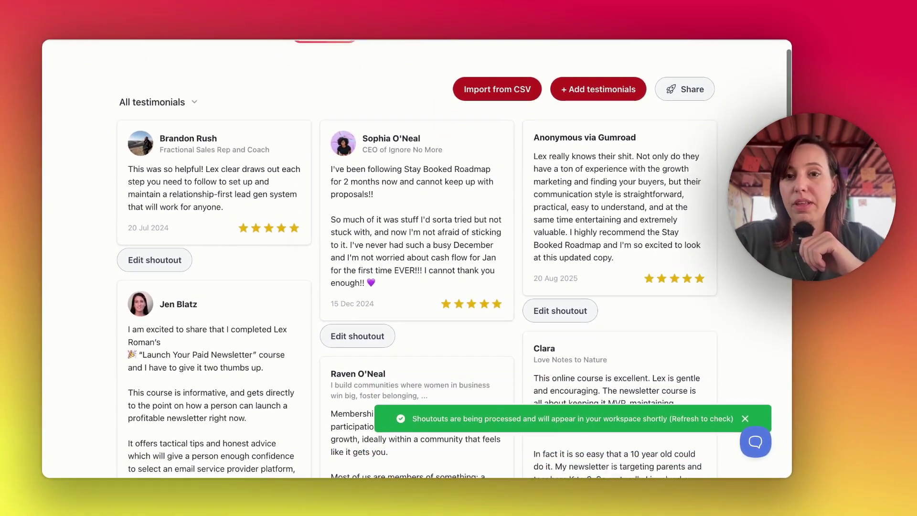
scroll(516, 222, "down", 2)
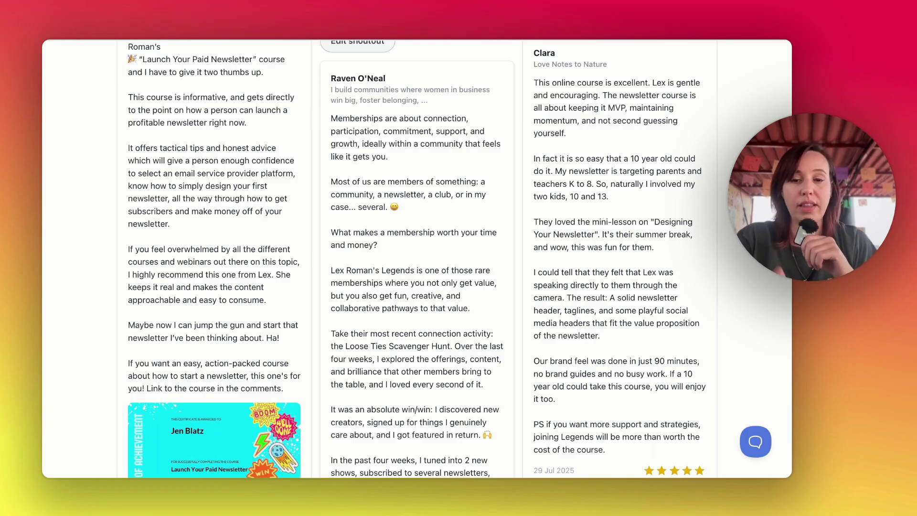
scroll(675, 232, "down", 5)
scroll(512, 314, "down", 2)
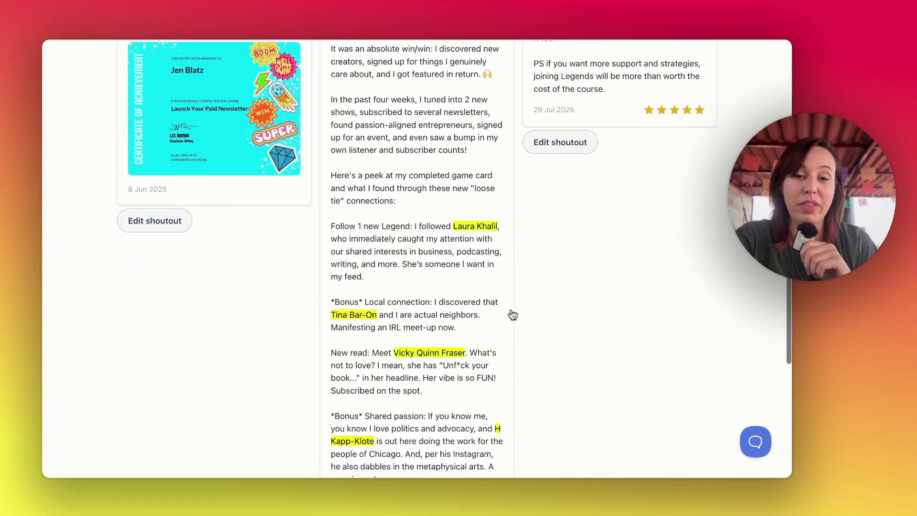
scroll(449, 352, "down", 8)
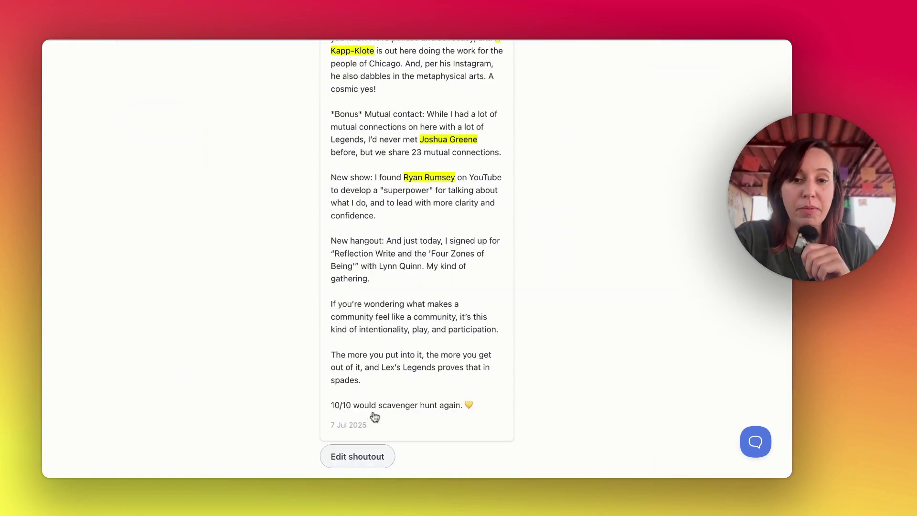
scroll(427, 358, "up", 13)
scroll(393, 357, "up", 4)
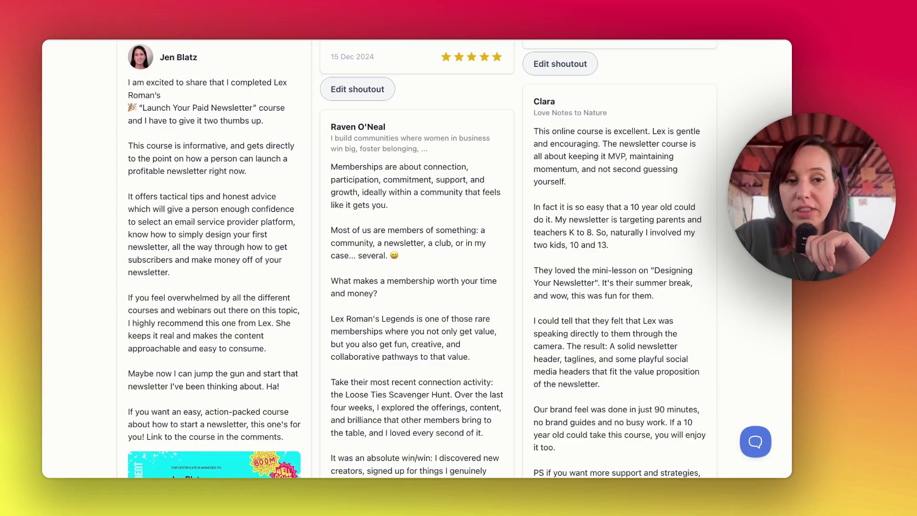
scroll(314, 241, "down", 5)
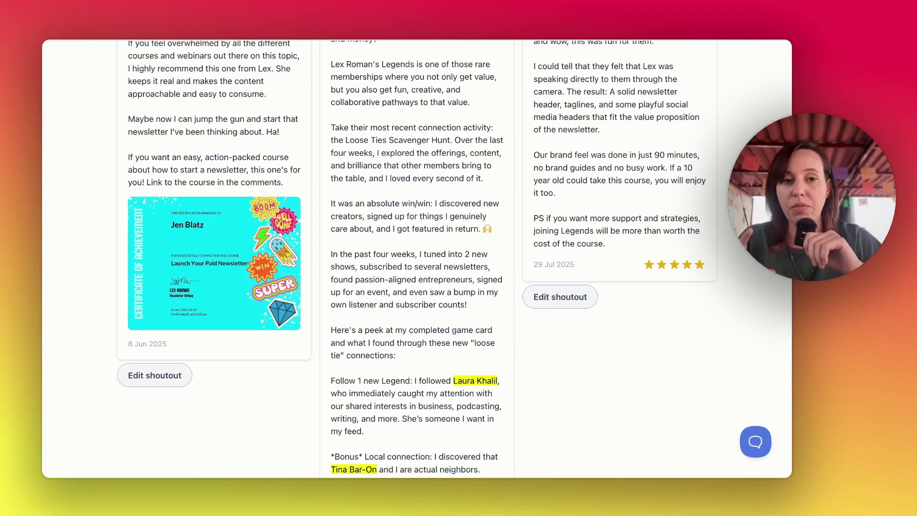
scroll(446, 288, "down", 6)
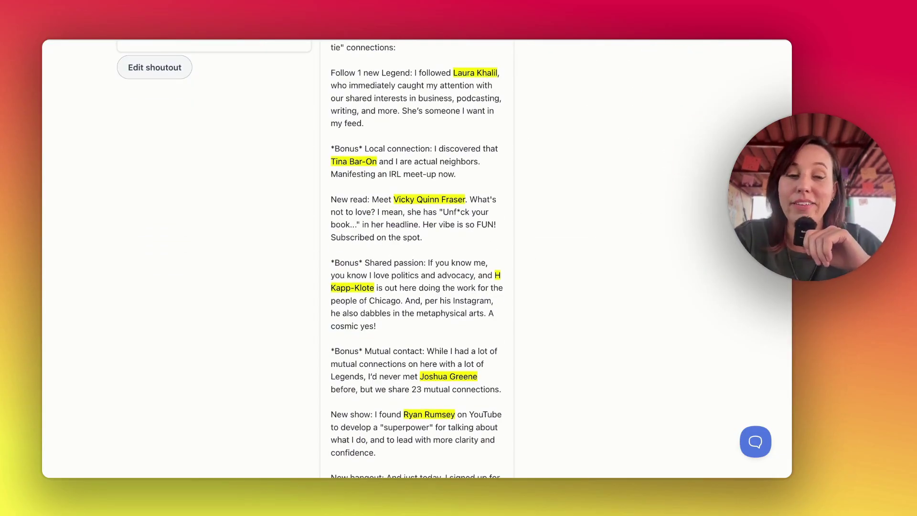
scroll(415, 257, "down", 5)
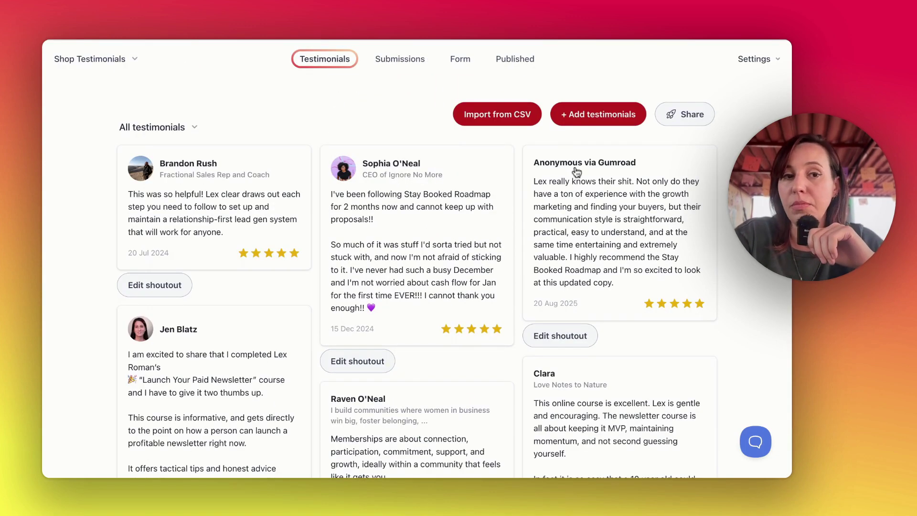
- Open a blank Text testimonial form in the Shop Testimonials workspace
left_click(603, 118)
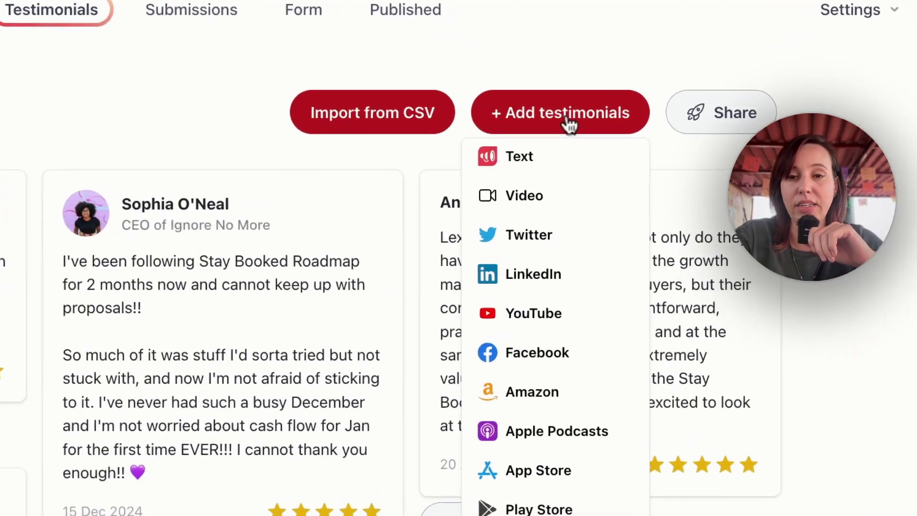
left_click(575, 160)
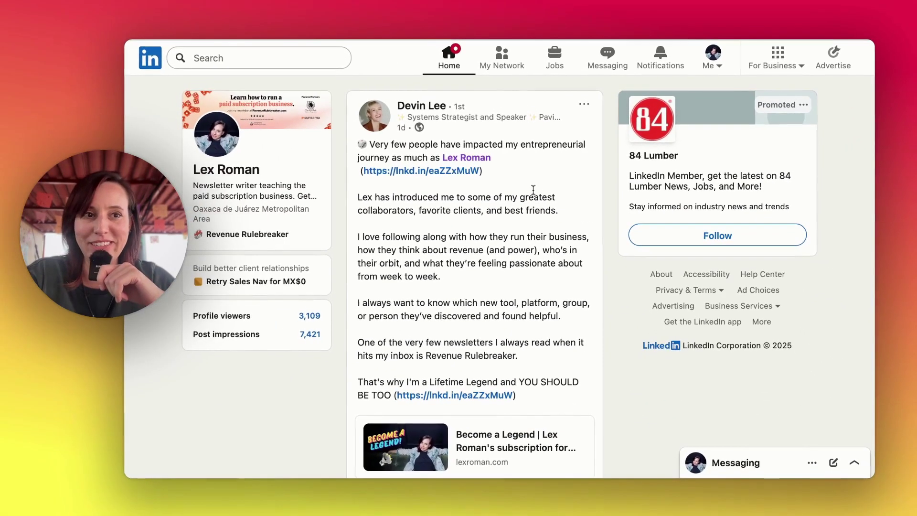
- Copy the link to the Revenue Rulebreaker praise post on LinkedIn and import it as a LinkedIn shoutout in Shoutout's Legends workspace
left_click(584, 104)
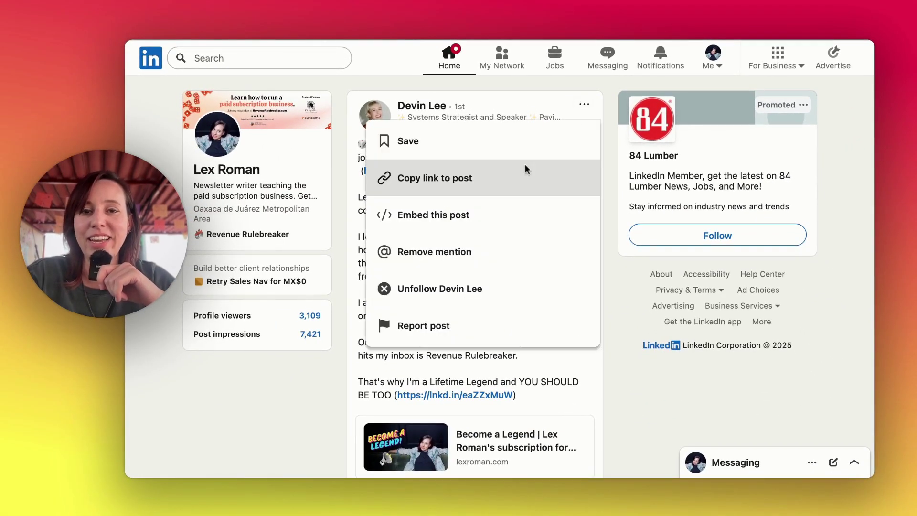
left_click(499, 180)
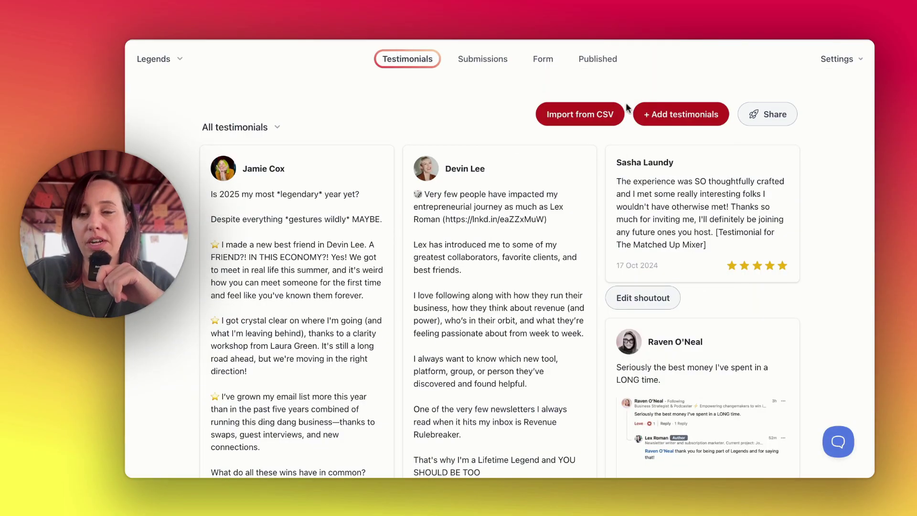
left_click(652, 115)
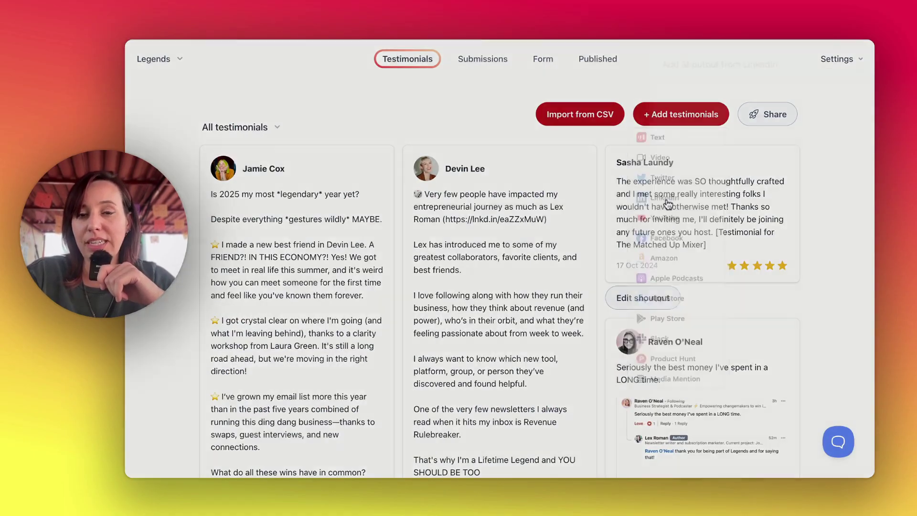
left_click(642, 199)
left_click(677, 107)
key("super+v")
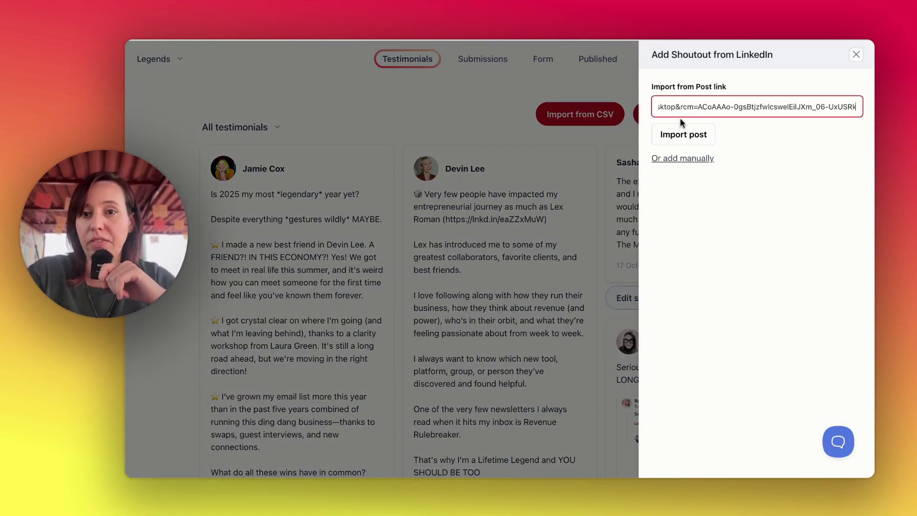
left_click(687, 136)
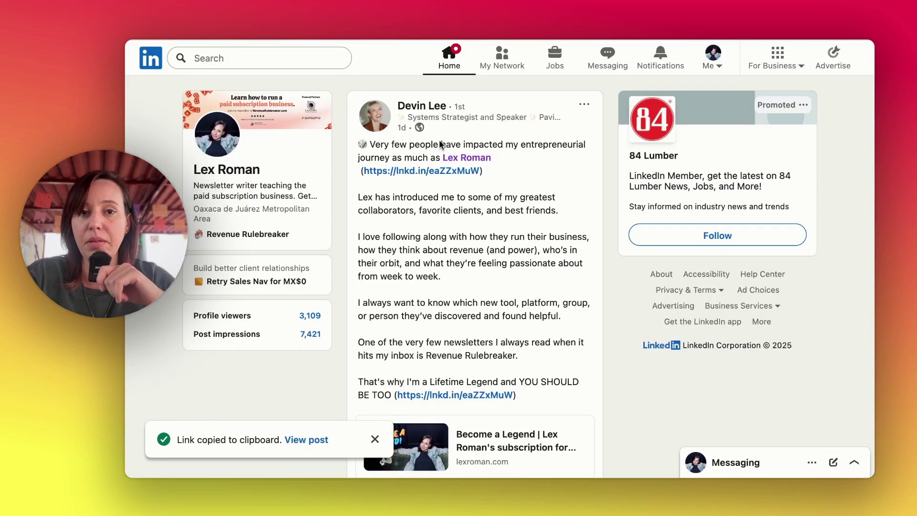
- Highlight the full body text of the praise post on LinkedIn, from its opening line to the closing link, and clear the selection
left_click(355, 143)
key("shift+Down")
key("shift+Down")
key("shift+Down")
key("shift+Down")
key("shift+Down")
key("shift+Down")
key("shift+Down")
key("shift+Down")
key("shift+Down")
key("shift+Down")
key("shift+Down")
key("shift+Down")
key("shift+Down")
key("shift+Down")
key("shift+Down")
key("shift+Down")
key("shift+Down")
key("shift+Down")
key("shift+Down")
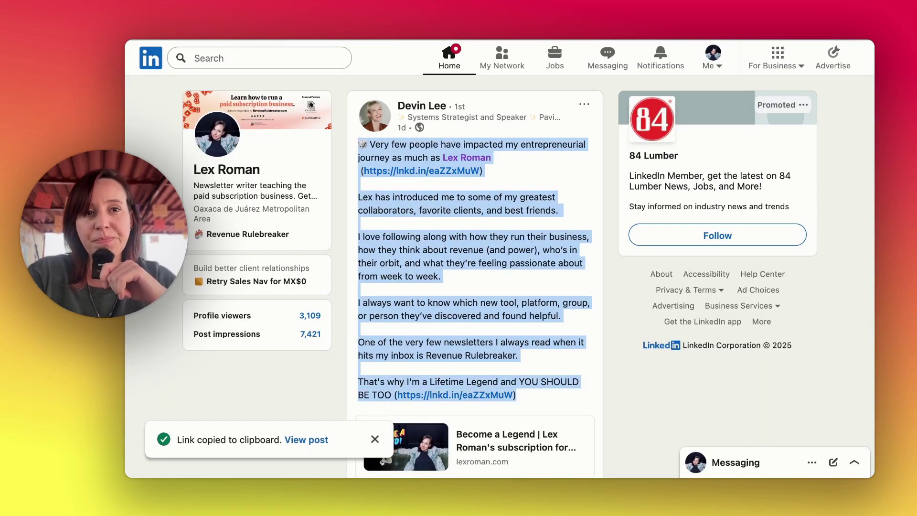
left_click(697, 418)
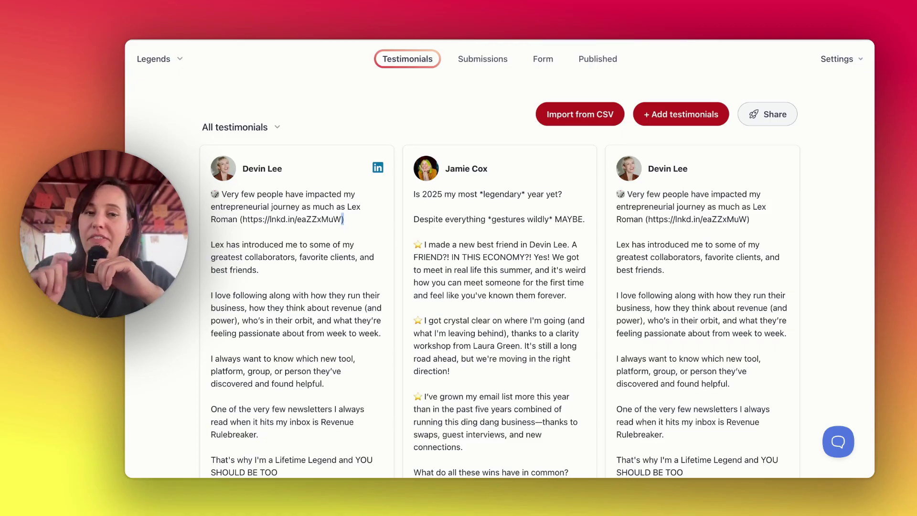
- Open the newly imported LinkedIn shoutout, enable its share link, and open a new browser tab for that link
left_click(342, 219)
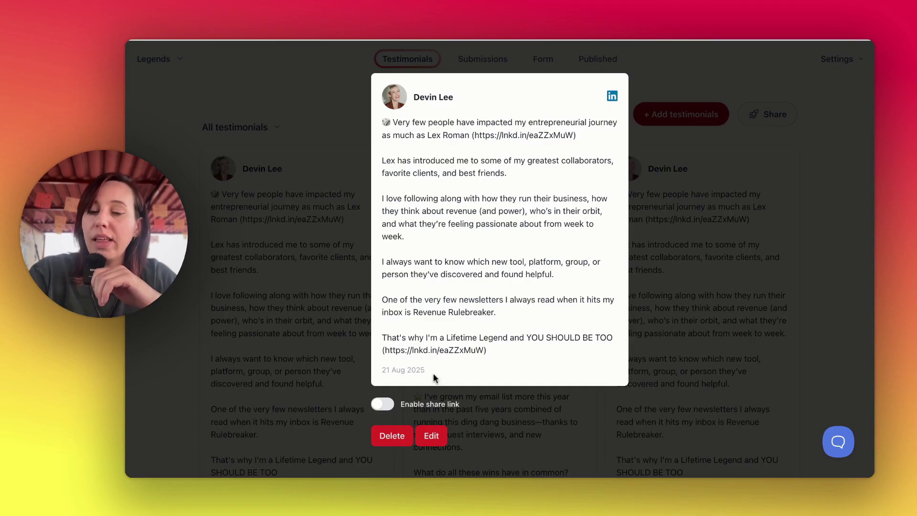
left_click(383, 405)
left_click(492, 412)
key("super+t")
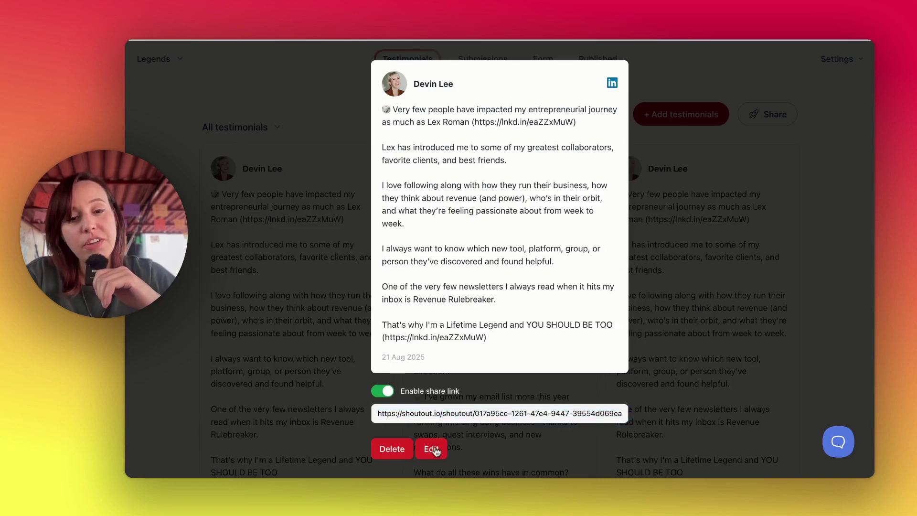
- Check the imported shoutout's editable details, including Company & role, and delete the shoutout after leaving the editor
left_click(431, 448)
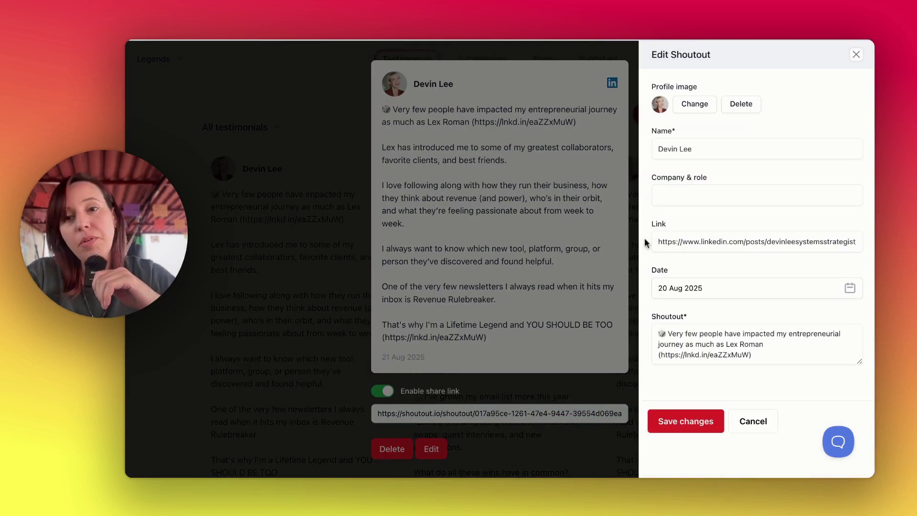
left_click(684, 203)
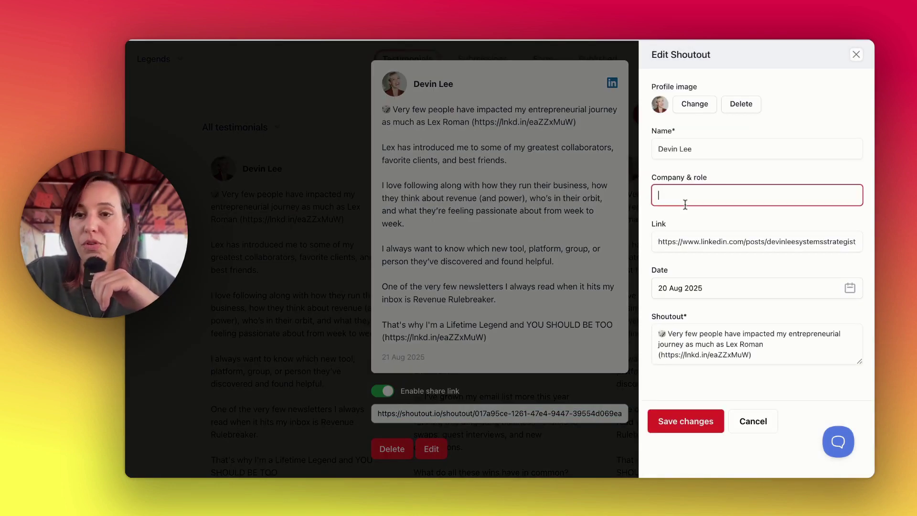
key("Tab")
key("Return")
left_click(390, 449)
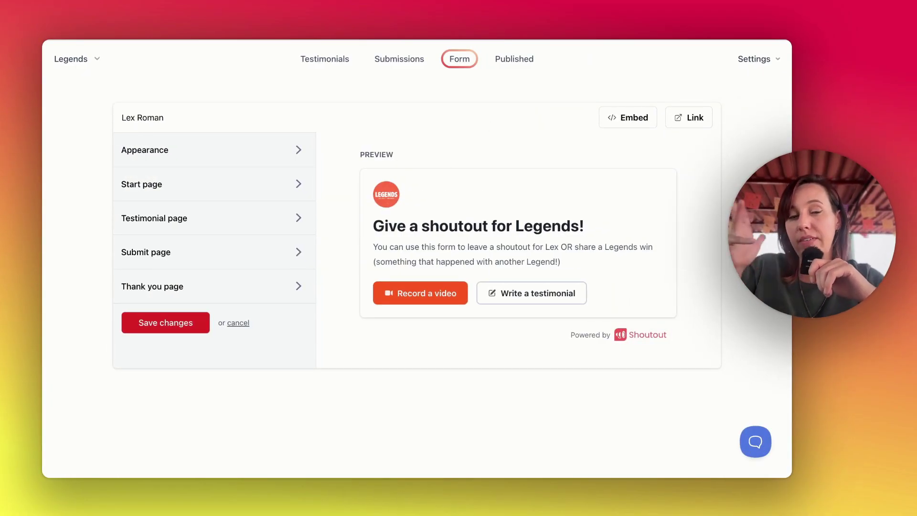
- Turn off Show shoutout branding in the Legends collection form's appearance settings
left_click(265, 153)
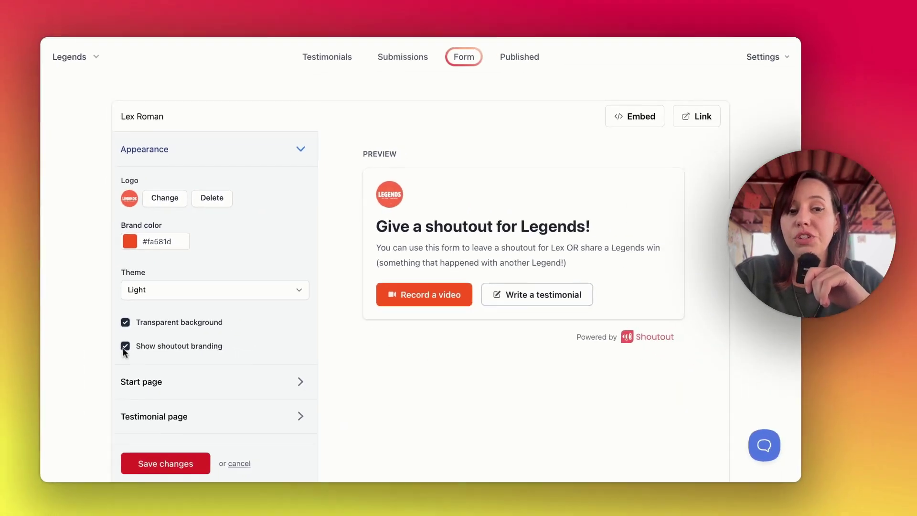
left_click(125, 345)
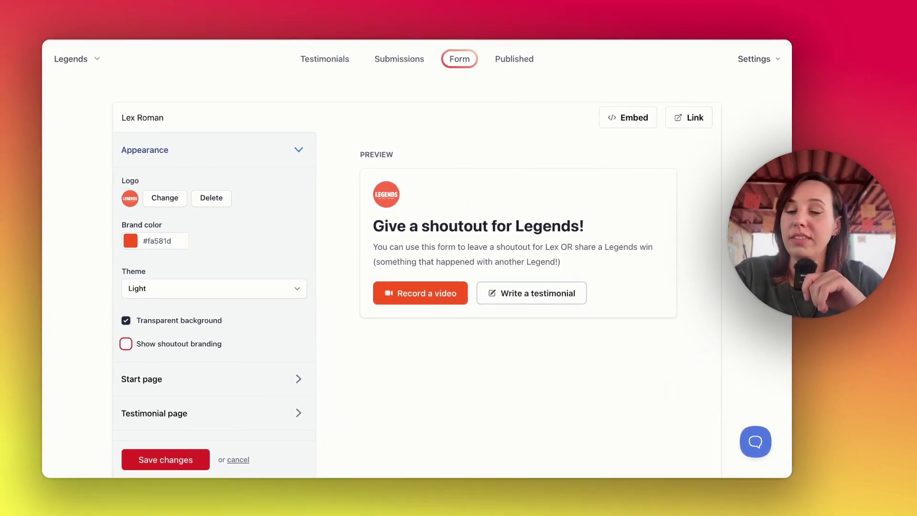
- Turn Show shoutout branding back on, and review the Start page settings, highlighting the title and description in the form preview
key("space")
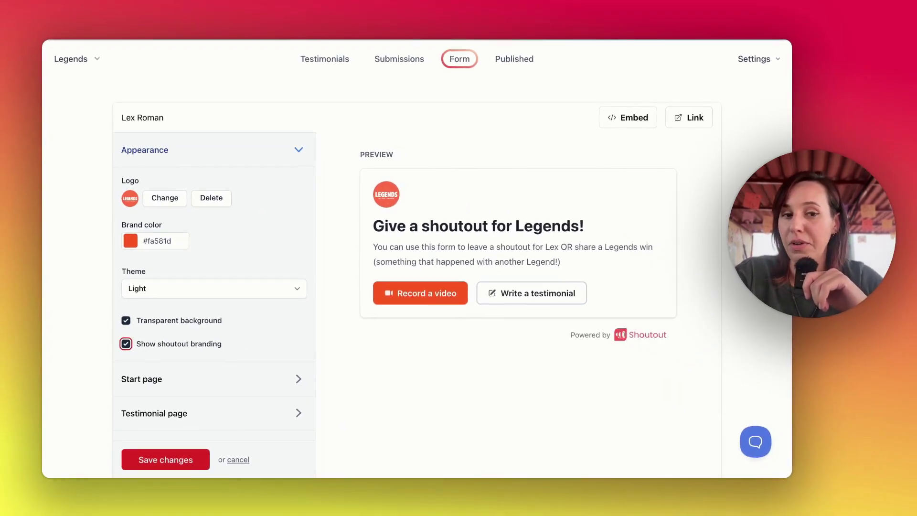
left_click(281, 365)
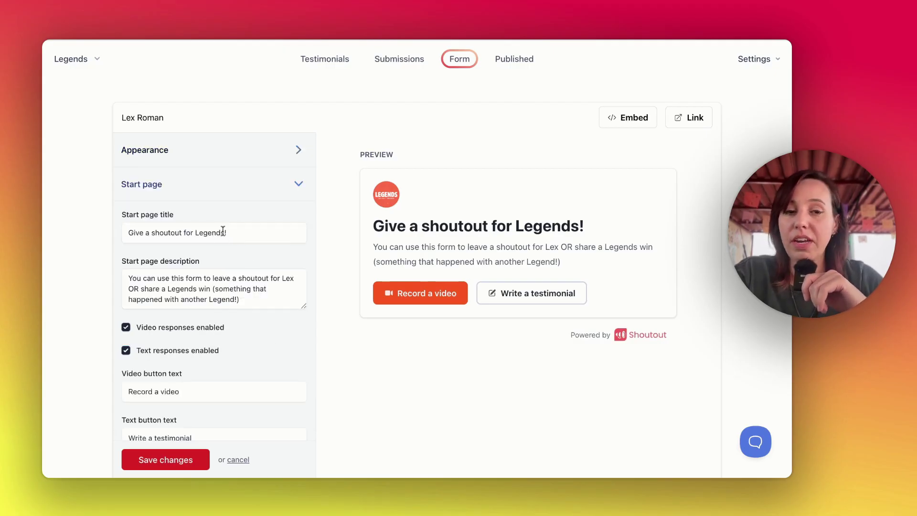
left_click_drag(373, 226, 588, 273)
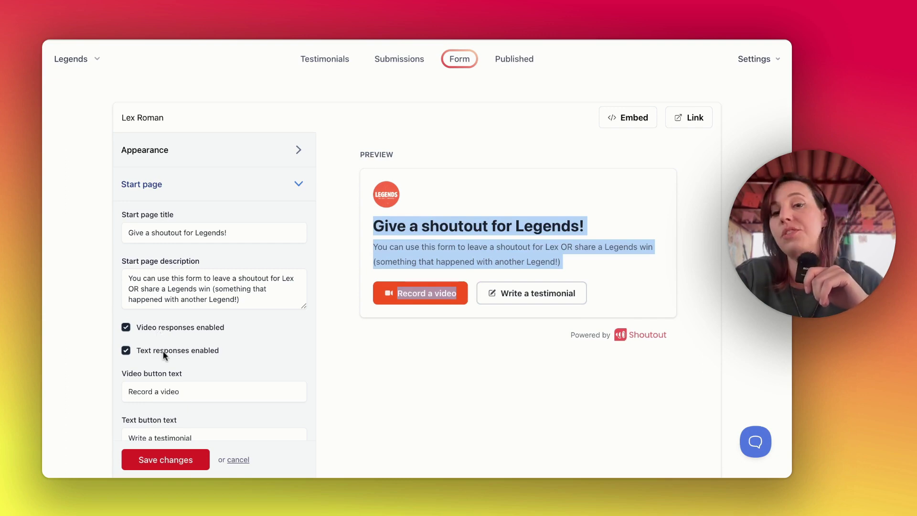
- Review the Testimonial page settings for both the Video and Text versions of the form, including titles, descriptions and image upload
scroll(163, 350, "down", 3)
left_click(165, 381)
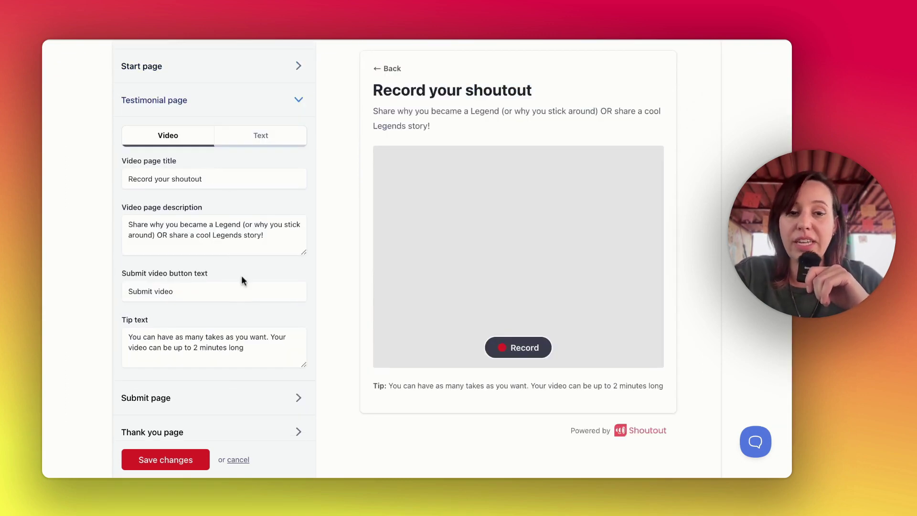
left_click(252, 135)
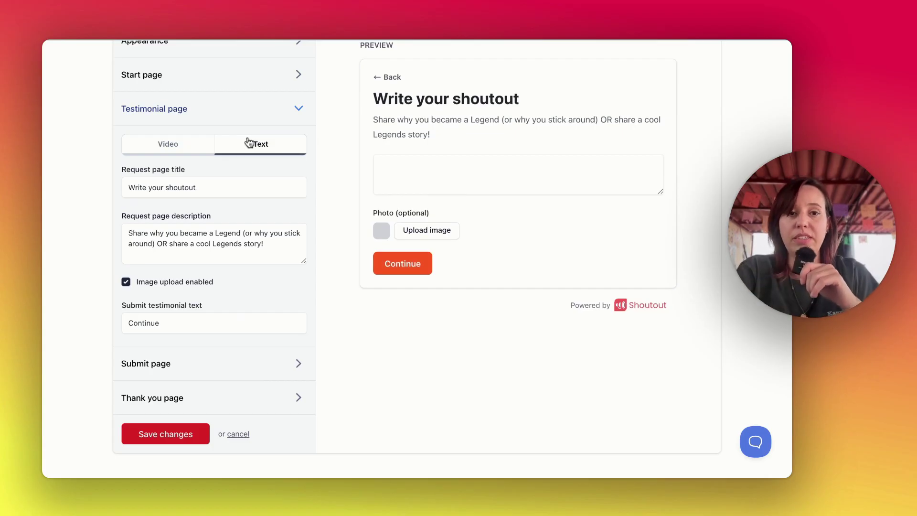
left_click(190, 142)
double_click(191, 187)
left_click(176, 269)
left_click(176, 298)
- Review the Submit page's field options, and switch the Accept terms field on and back off
left_click(298, 405)
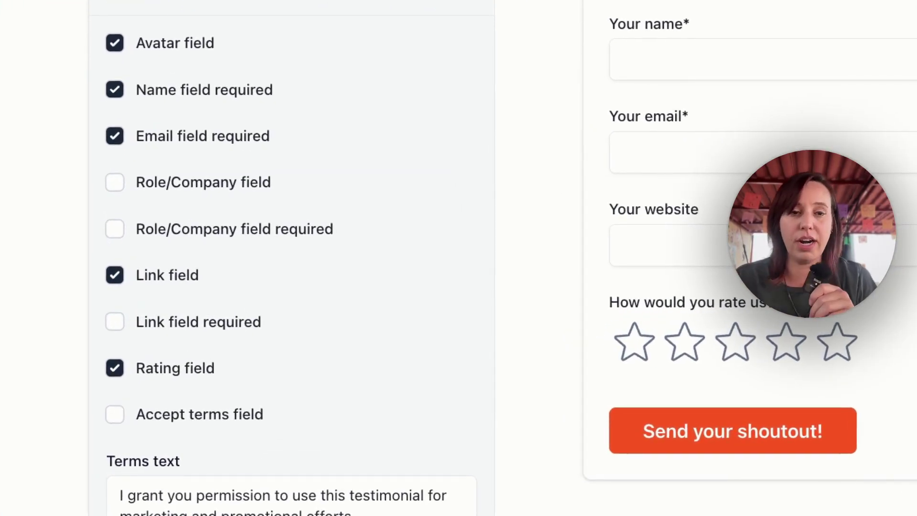
scroll(225, 41, "down", 2)
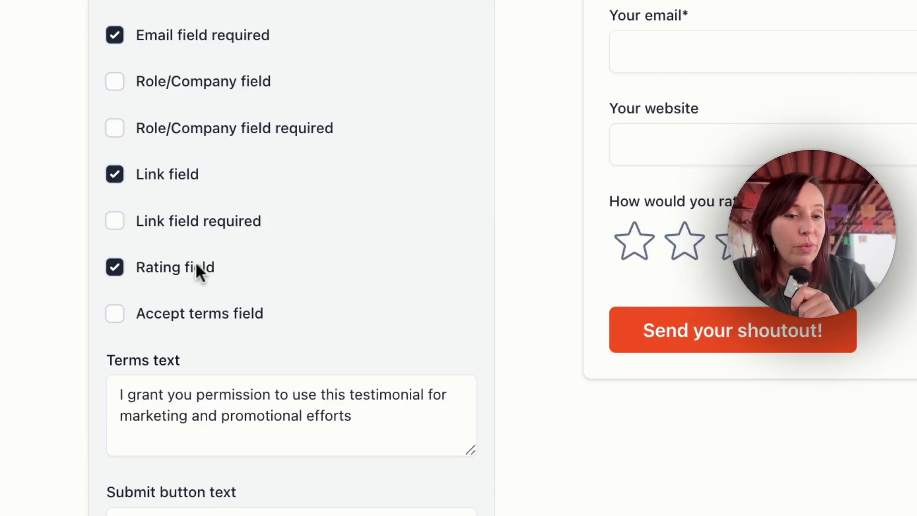
left_click(115, 314)
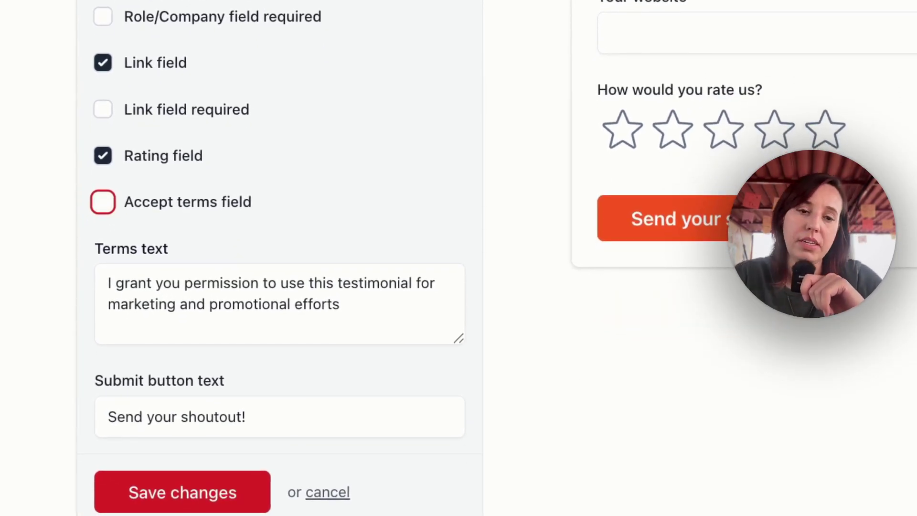
key("space")
key("space")
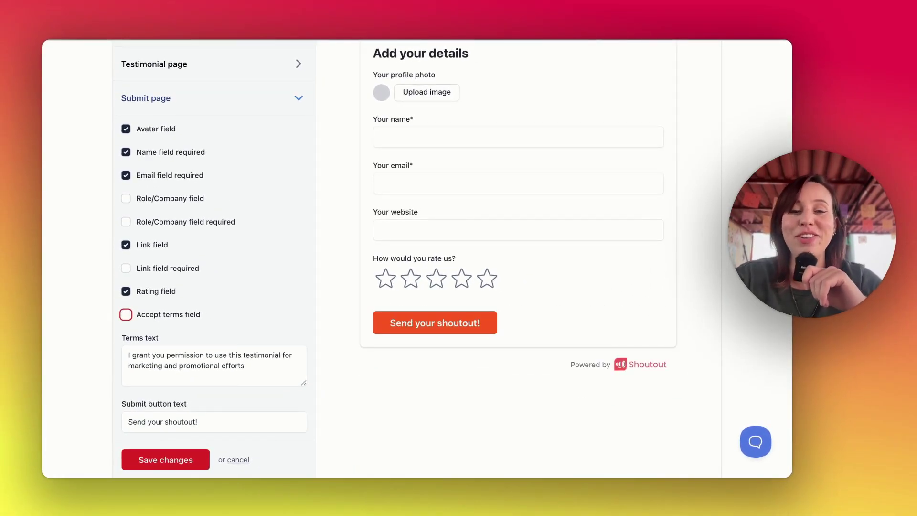
- Open the form's Thank you page settings and review its title, message and button option
scroll(178, 327, "down", 3)
left_click(177, 334)
scroll(329, 289, "up", 2)
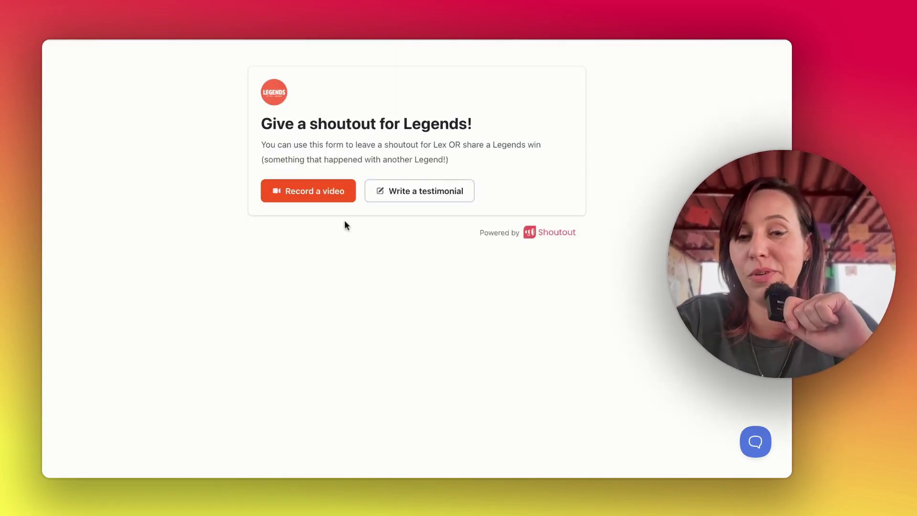
- Start a written testimonial on the live Legends form and continue from the Write your shoutout page
left_click(432, 191)
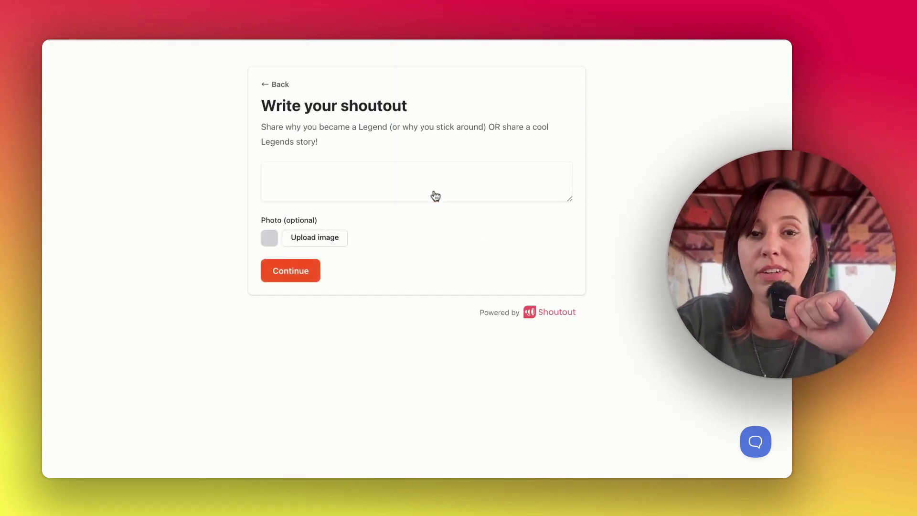
left_click(336, 241)
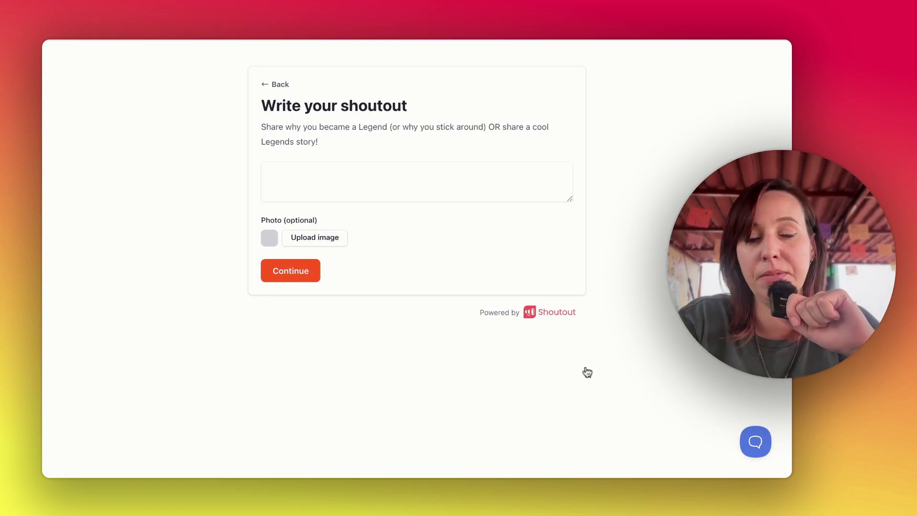
left_click(290, 271)
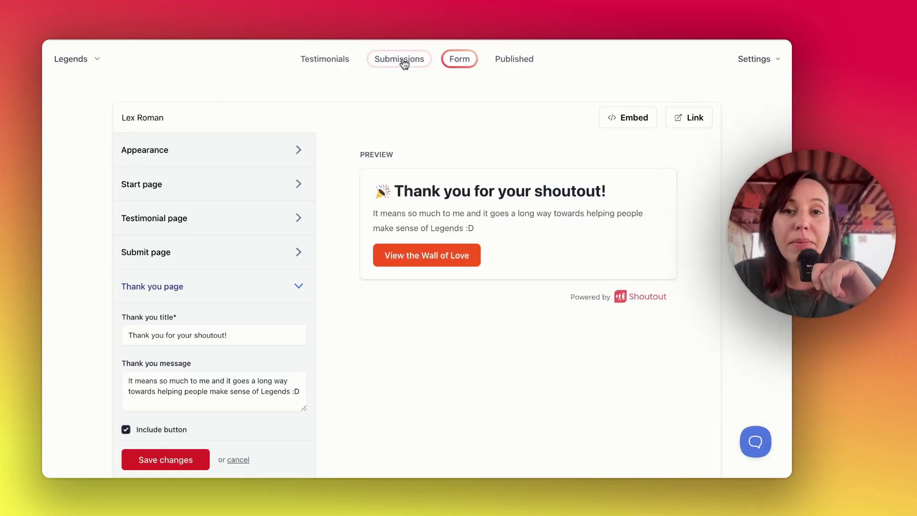
- Approve the five-star test submission, and delete the resulting test shoutout from the Legends testimonials
left_click(404, 65)
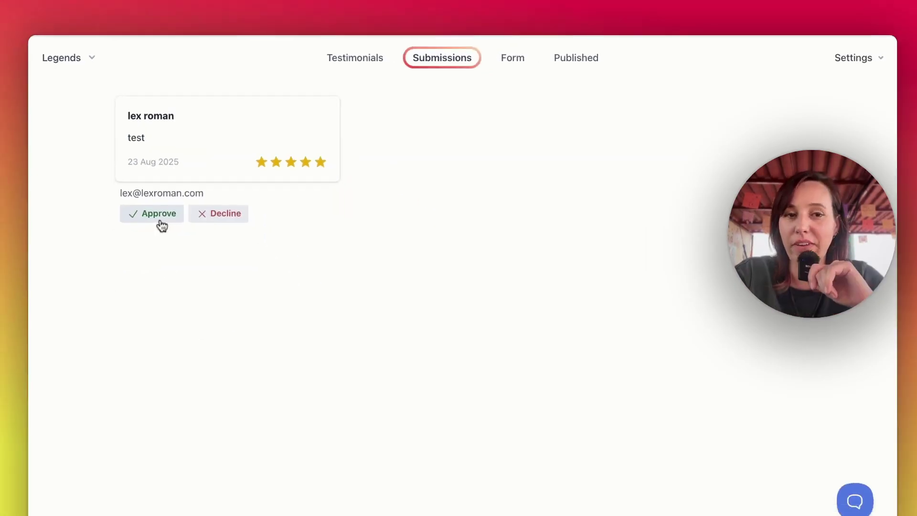
left_click(172, 320)
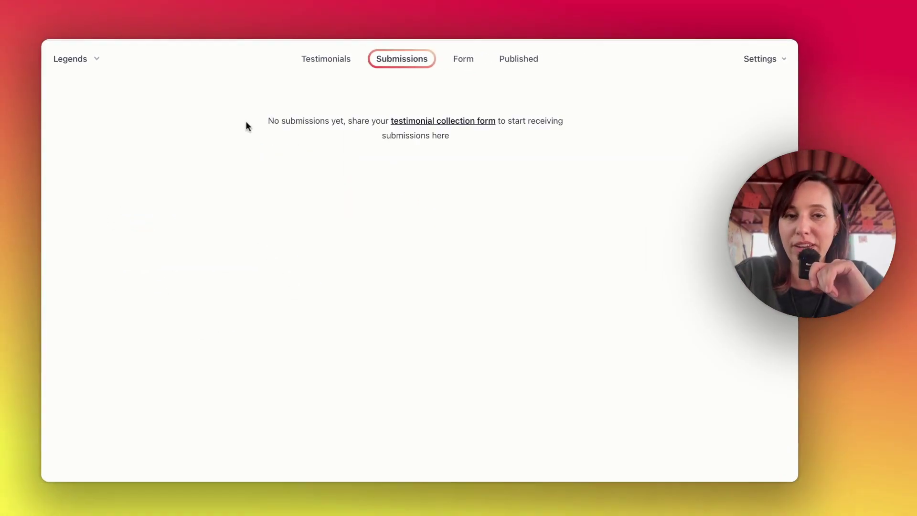
left_click(322, 66)
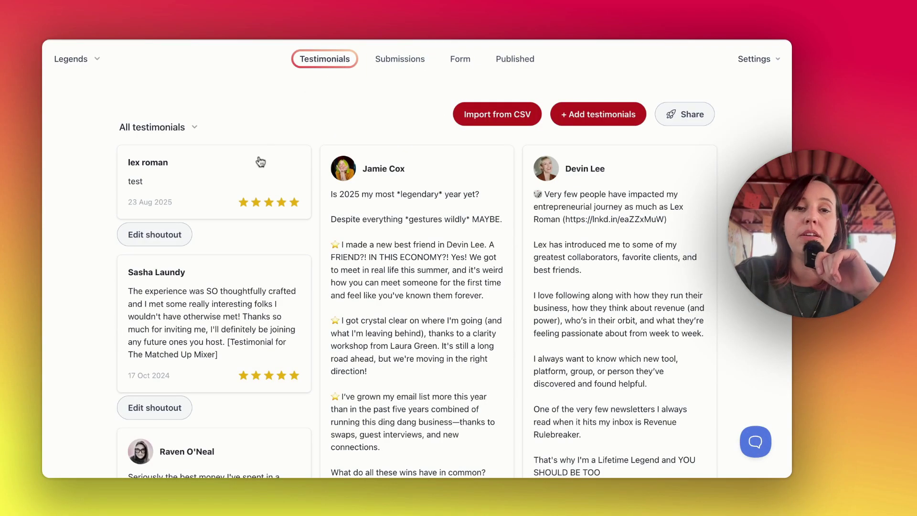
left_click(231, 187)
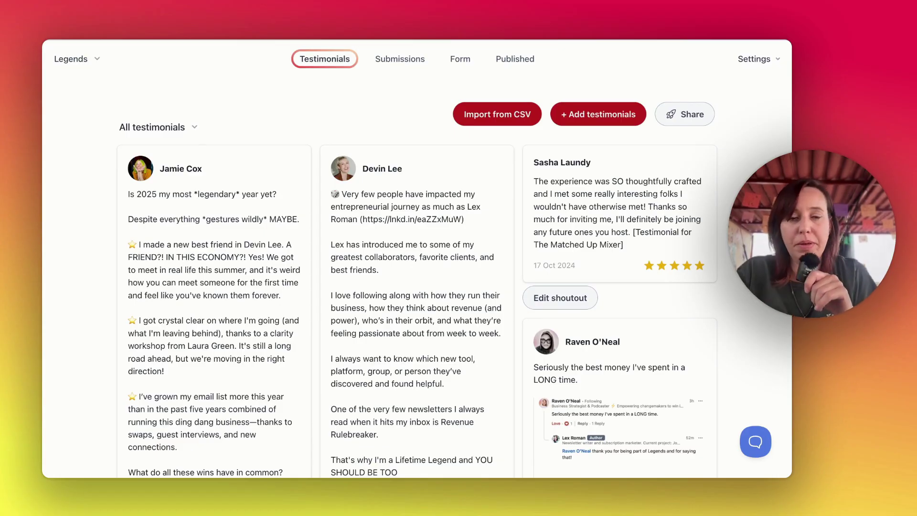
- Open the published Legends wall, look through its testimonials, and highlight the header title and description before checking the Send a Shoutout option
left_click(515, 59)
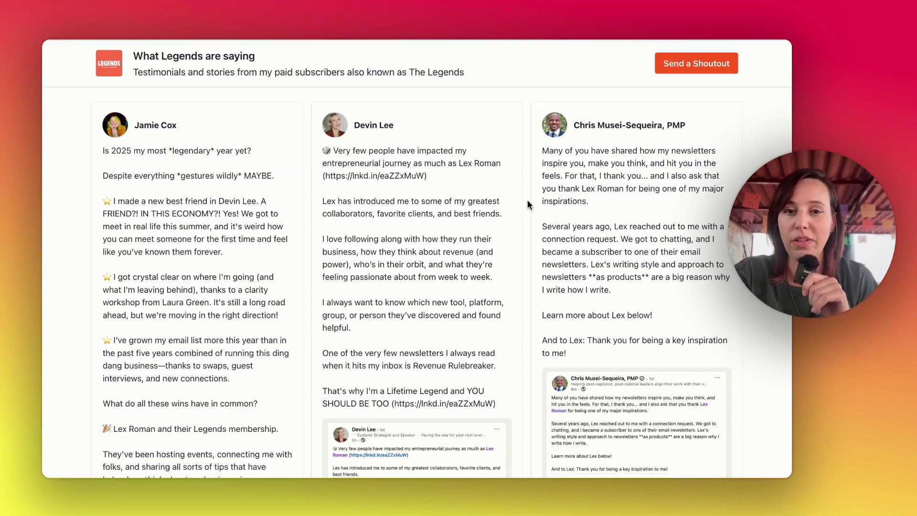
scroll(527, 199, "down", 15)
scroll(527, 200, "down", 15)
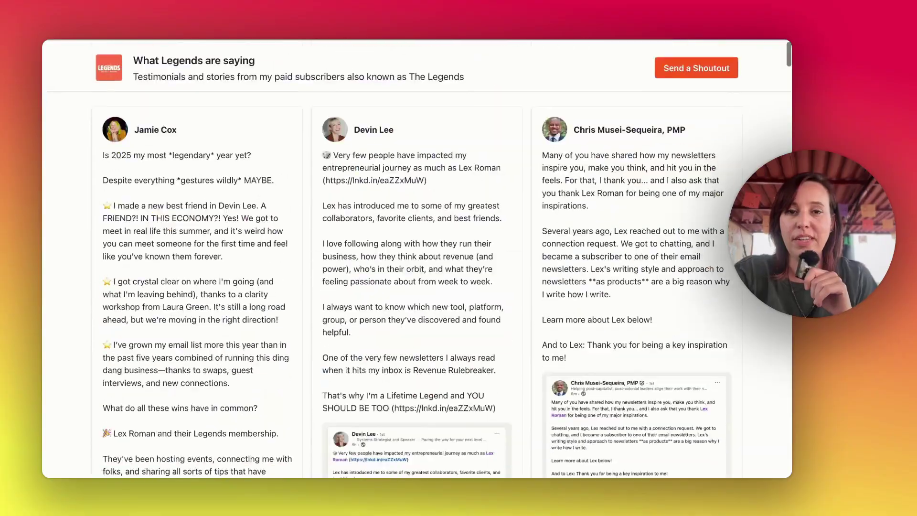
scroll(396, 176, "down", 1)
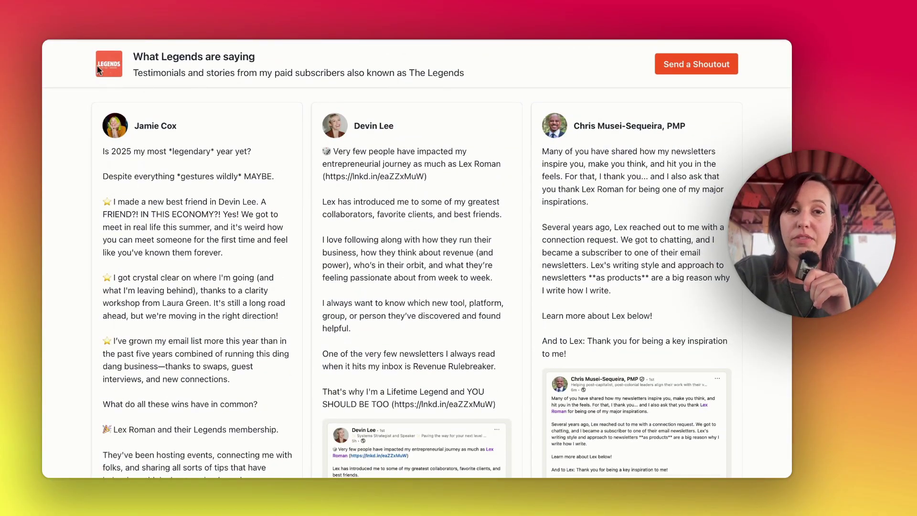
left_click_drag(125, 58, 464, 73)
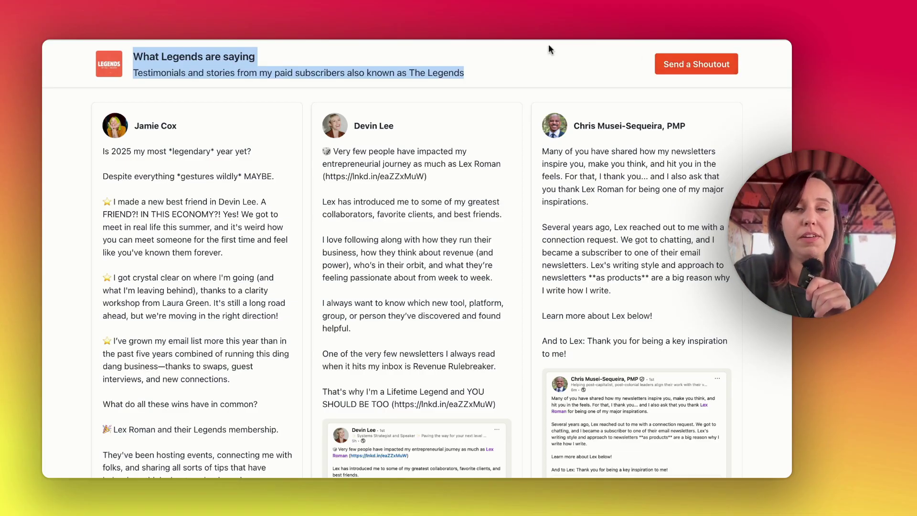
left_click(680, 63)
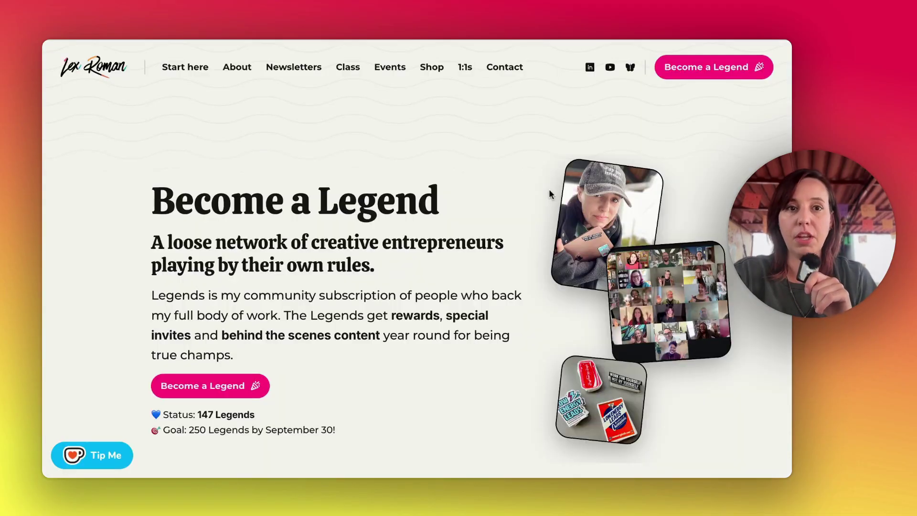
- Examine the testimonial grid embedded under What Legends are saying on the Become a Legend page, loading more entries
scroll(548, 193, "down", 10)
scroll(526, 256, "down", 4)
scroll(526, 257, "up", 6)
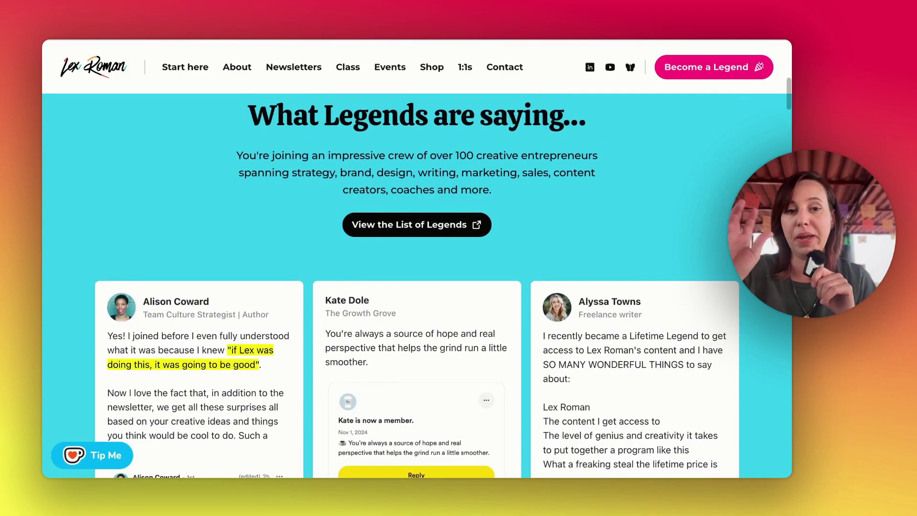
scroll(417, 285, "down", 10)
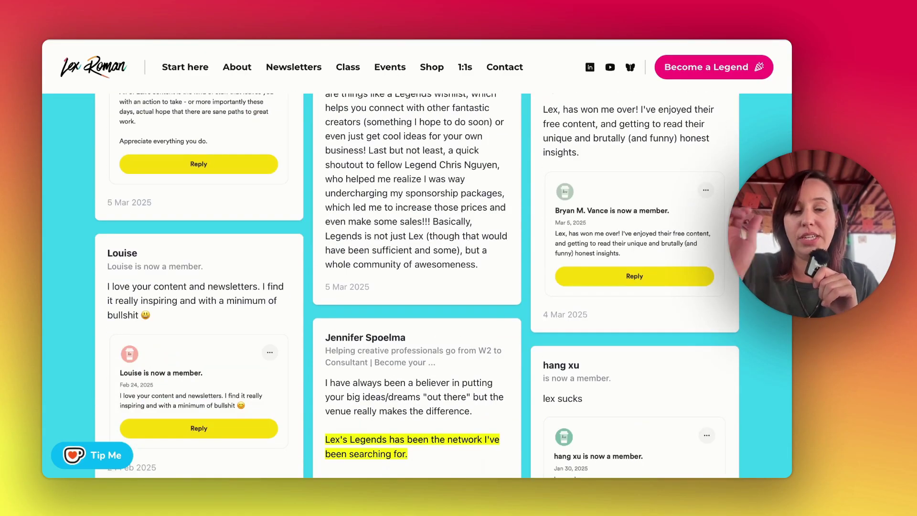
scroll(417, 285, "down", 20)
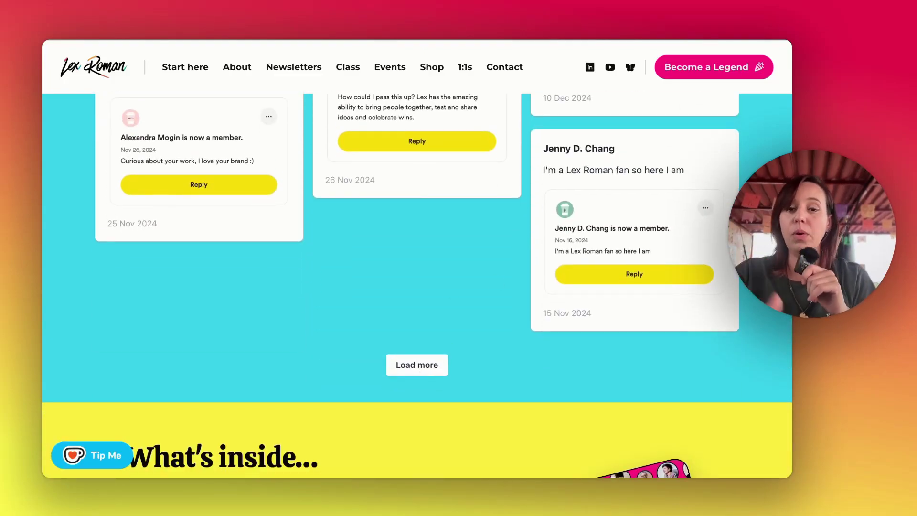
left_click(416, 364)
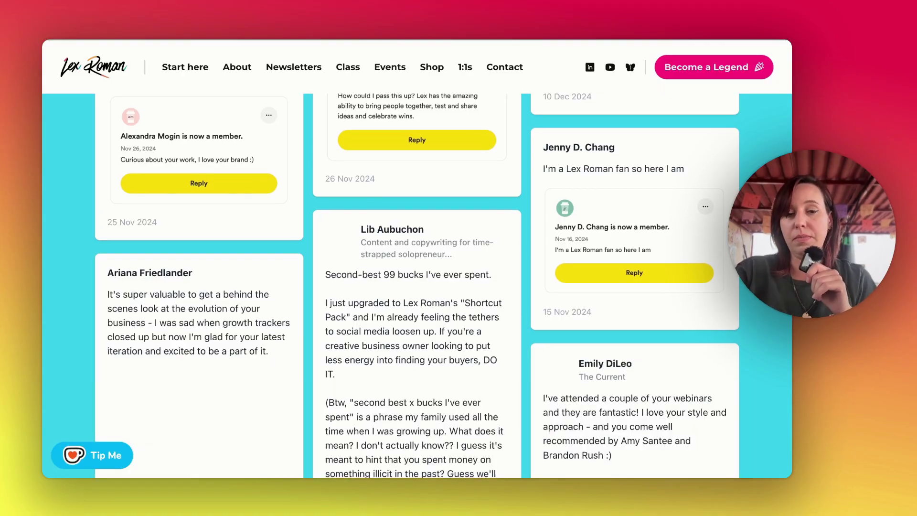
scroll(417, 285, "down", 5)
scroll(417, 285, "down", 15)
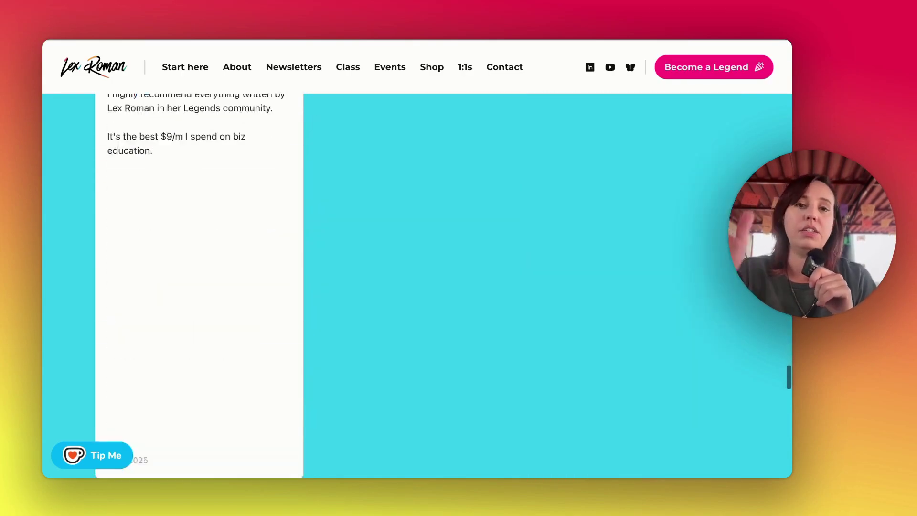
scroll(440, 274, "up", 8)
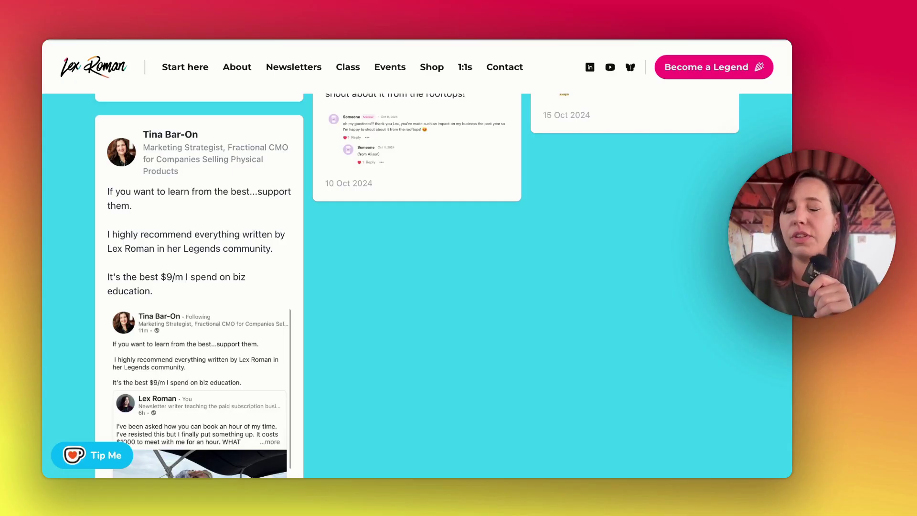
scroll(417, 285, "down", 5)
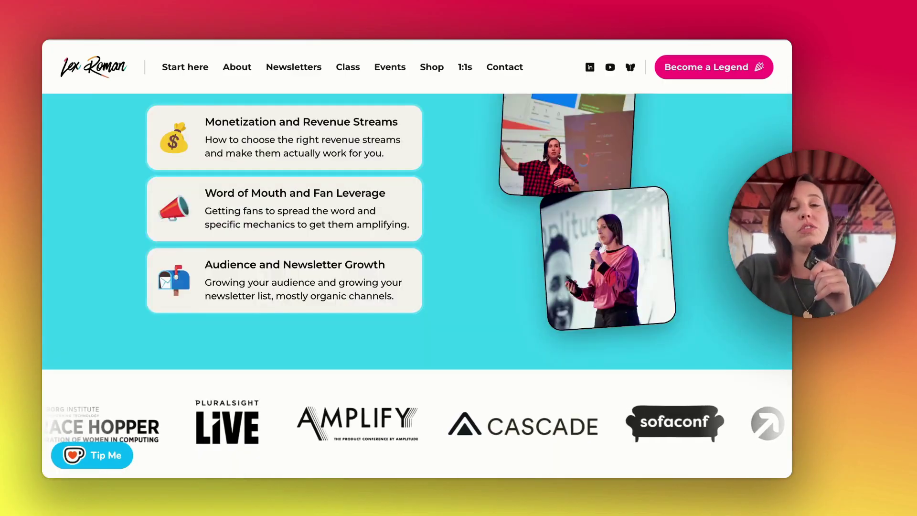
- Examine the event organizer and attendee testimonial widgets embedded on the website's speaking page
scroll(417, 285, "down", 10)
scroll(417, 285, "down", 15)
scroll(528, 170, "up", 2)
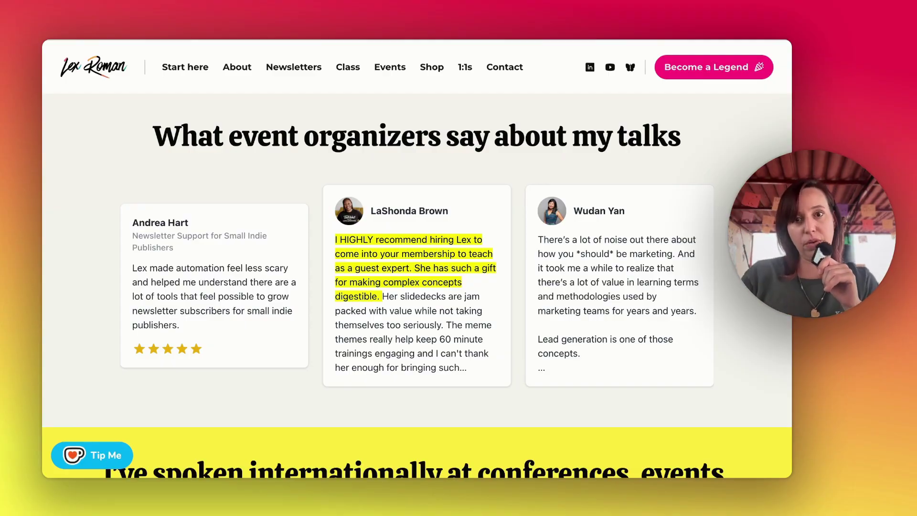
scroll(417, 286, "down", 20)
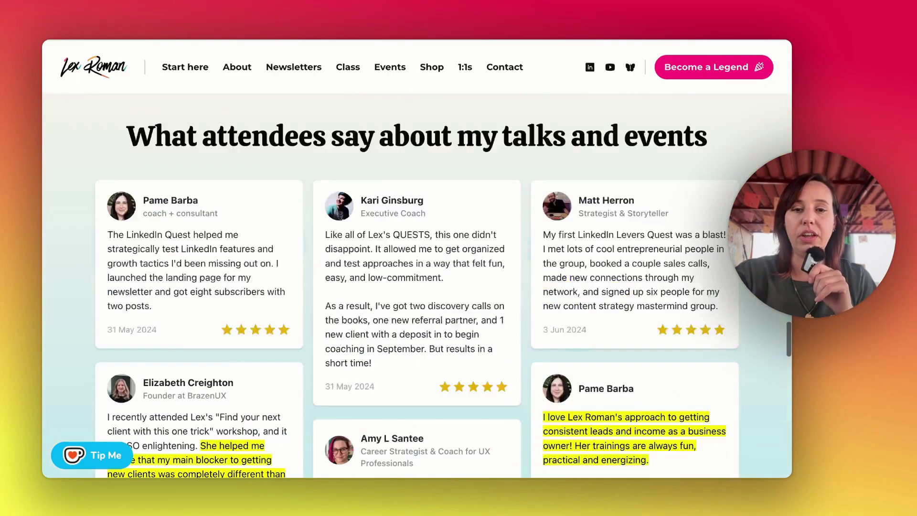
scroll(417, 287, "down", 20)
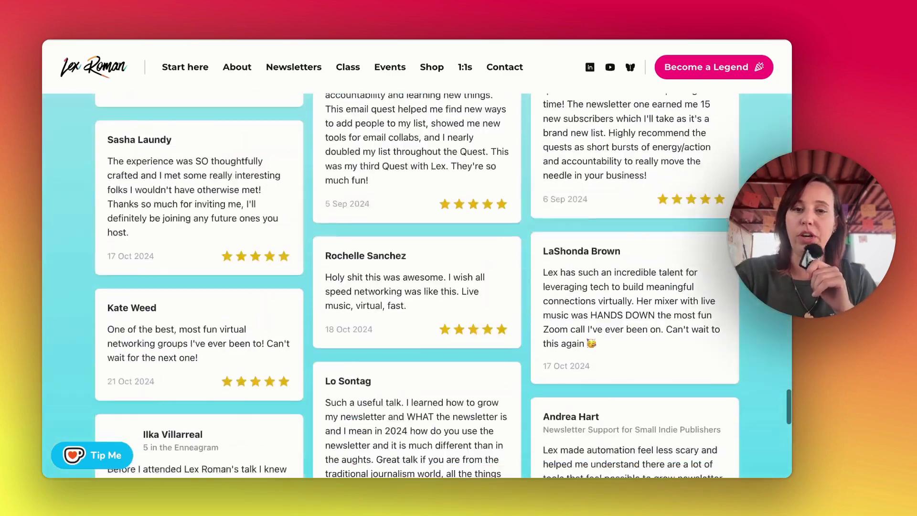
scroll(417, 286, "down", 2)
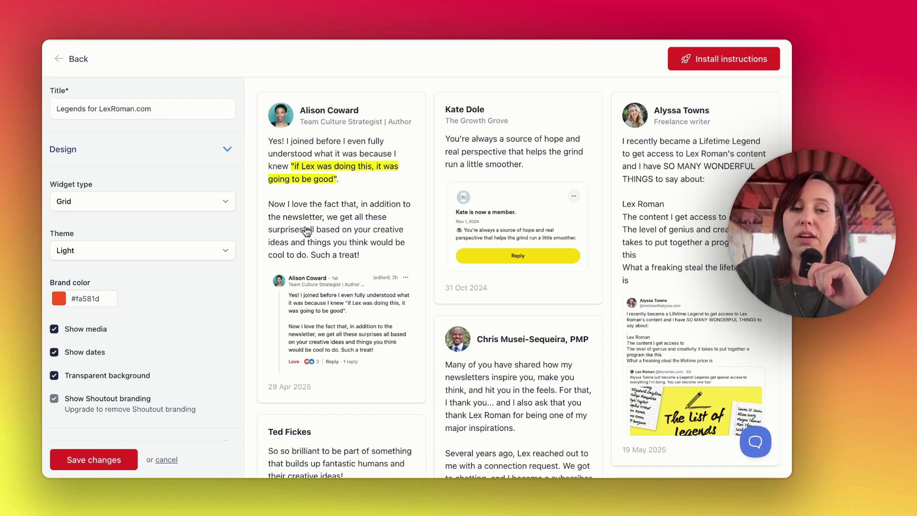
- Check the widget type of the Legends website widget and set its theme to Dark, keeping the Grid layout
left_click(174, 201)
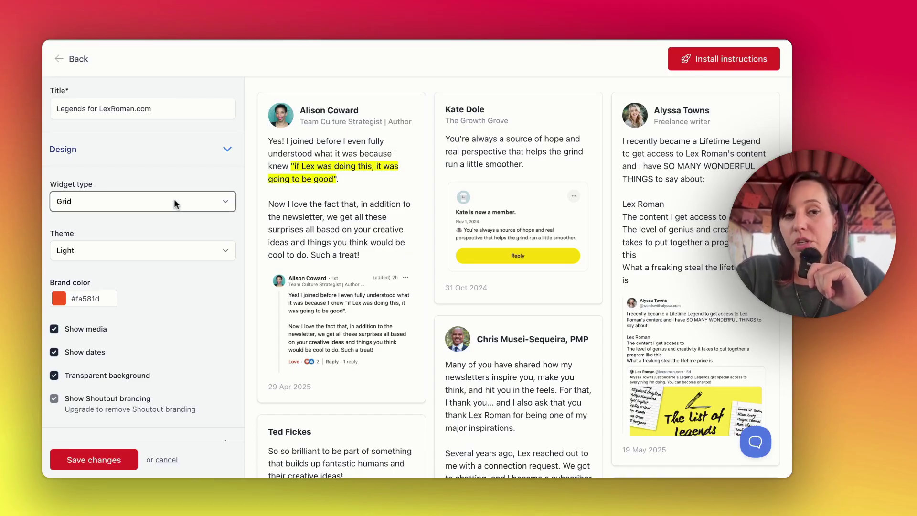
left_click(167, 251)
left_click(173, 267)
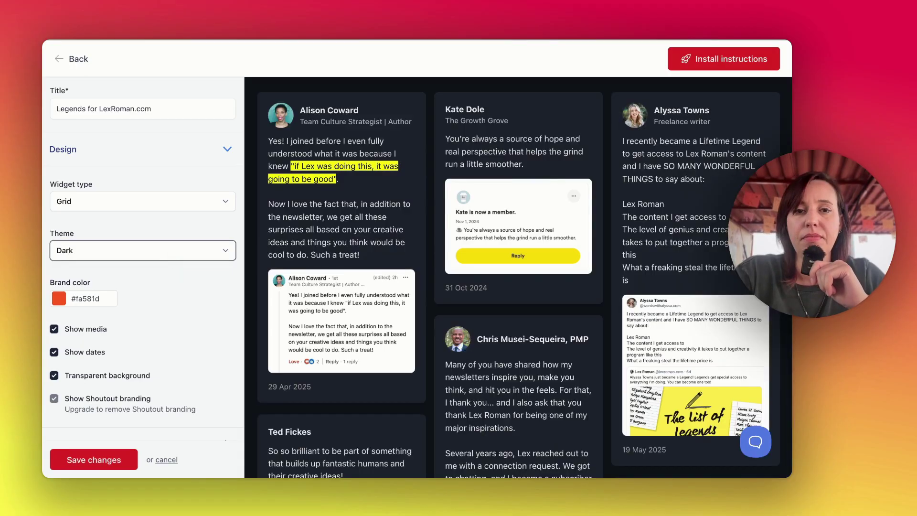
- Set the Legends for LexRoman.com widget's theme to Light
key("Up")
scroll(93, 281, "down", 1)
scroll(175, 344, "down", 3)
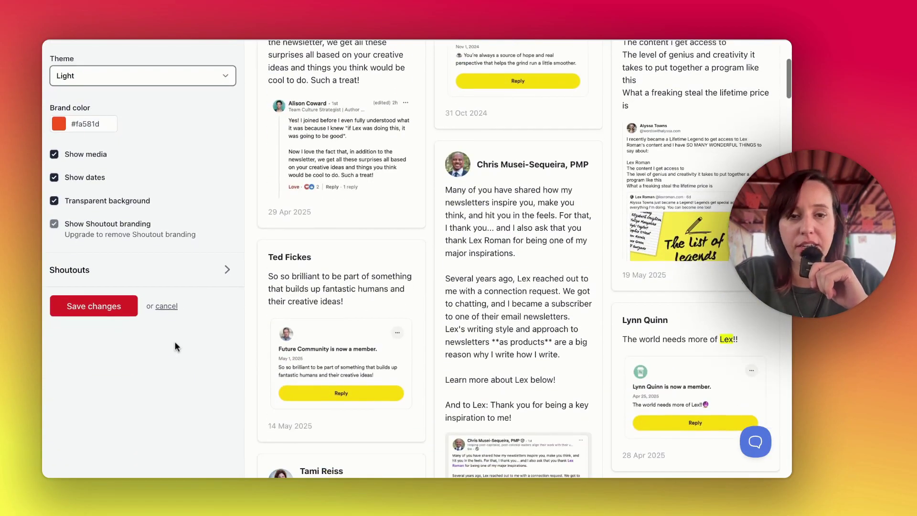
- Try to move the second testimonial card in the widget's custom Shoutouts order and finish reordering
left_click(199, 271)
scroll(199, 272, "up", 4)
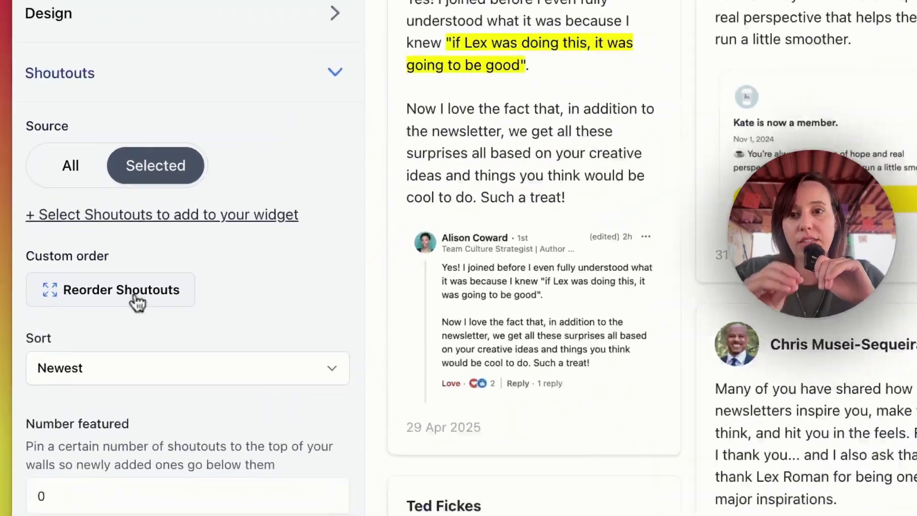
left_click(113, 308)
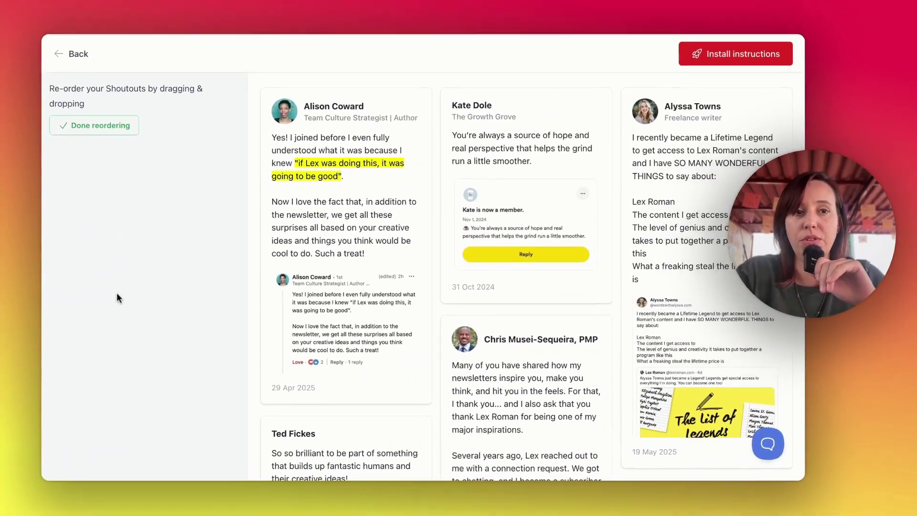
left_click_drag(382, 167, 503, 132)
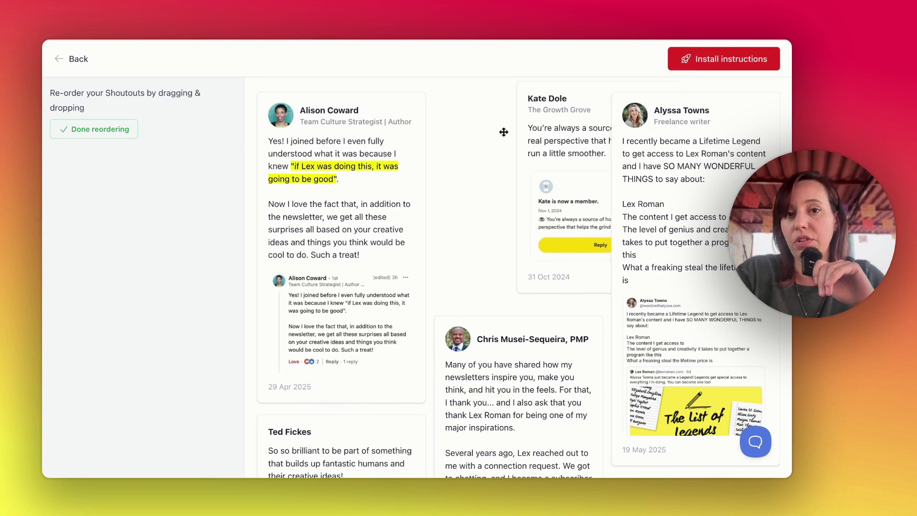
left_click(129, 131)
- Check the widget's Number featured setting and design options, and open its install instructions
scroll(119, 239, "down", 2)
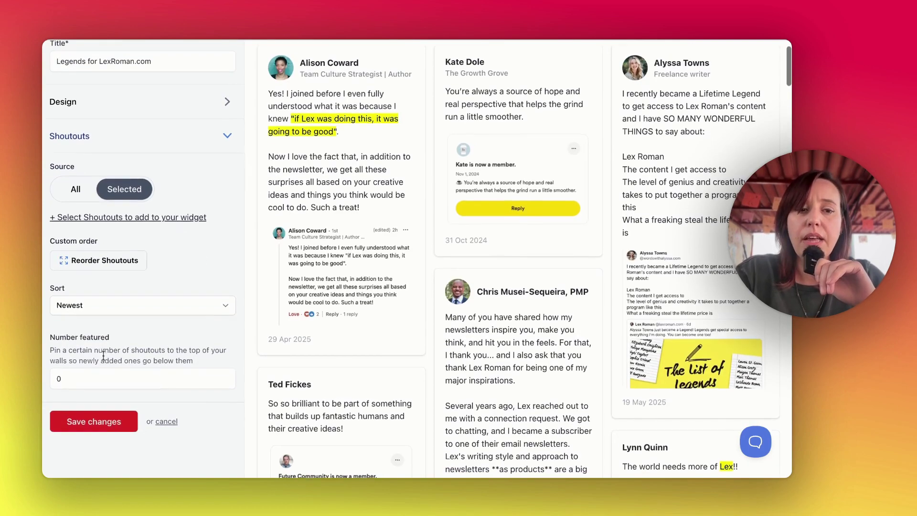
double_click(105, 377)
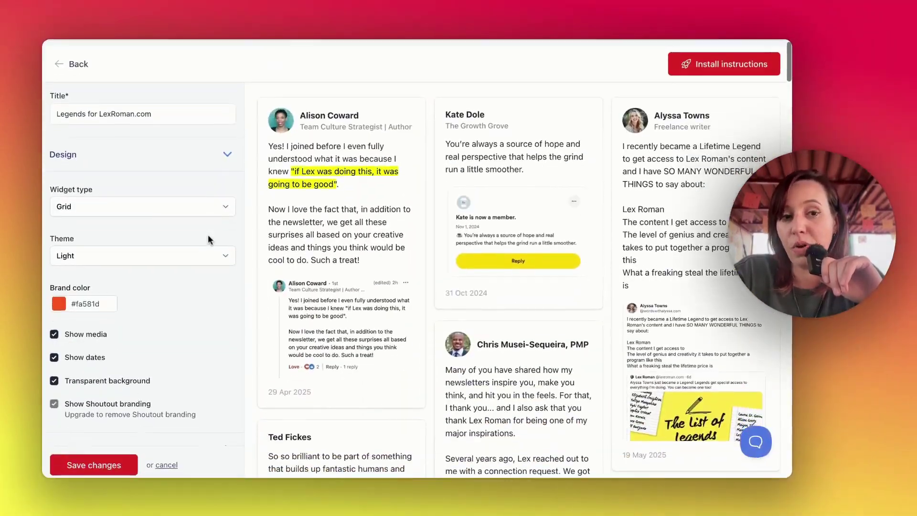
scroll(207, 238, "down", 4)
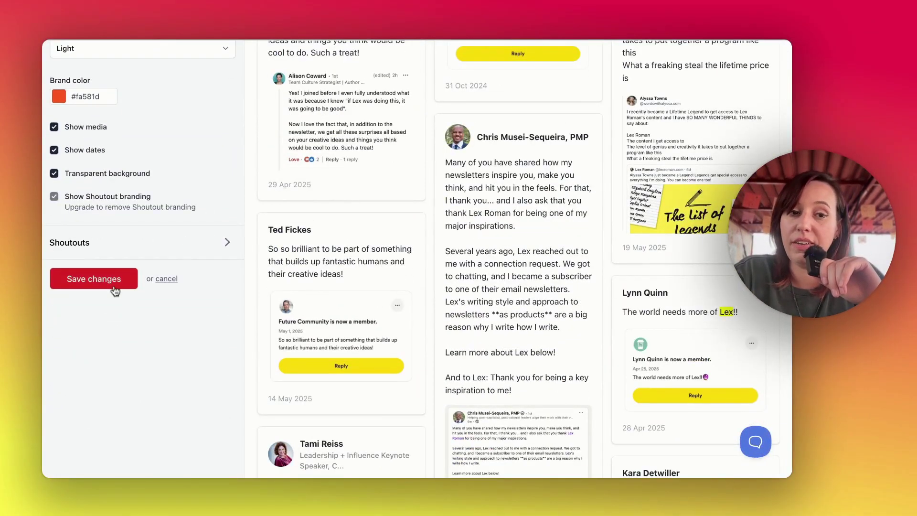
scroll(381, 179, "up", 5)
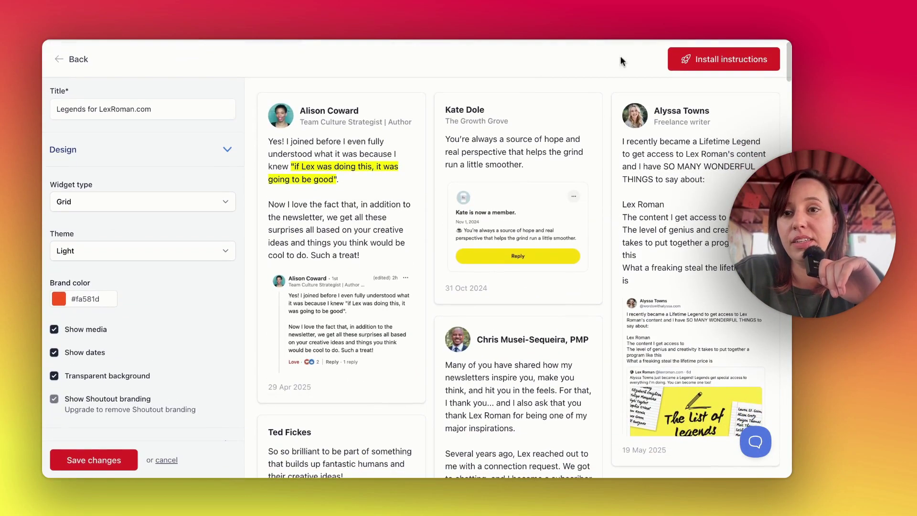
left_click(684, 64)
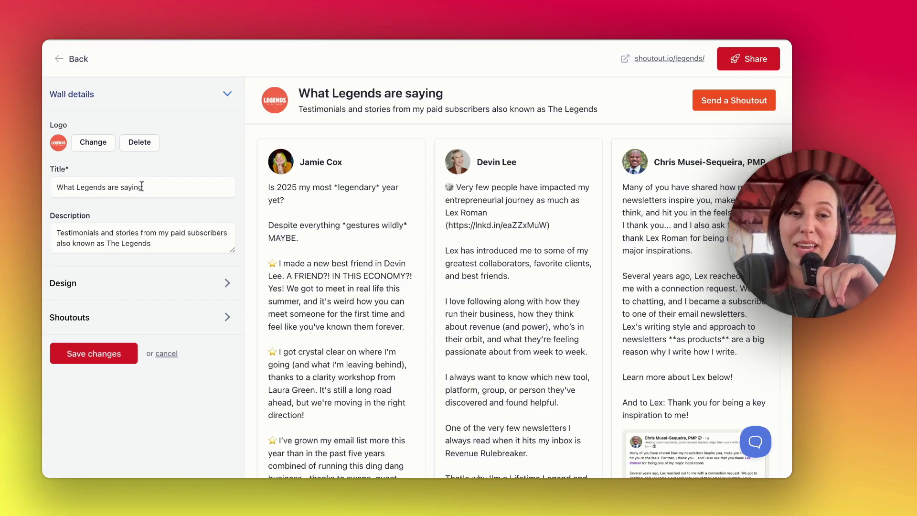
- Examine the design and Shoutouts settings of the What Legends are saying wall, and check its sharing options
left_click(207, 283)
scroll(206, 280, "down", 5)
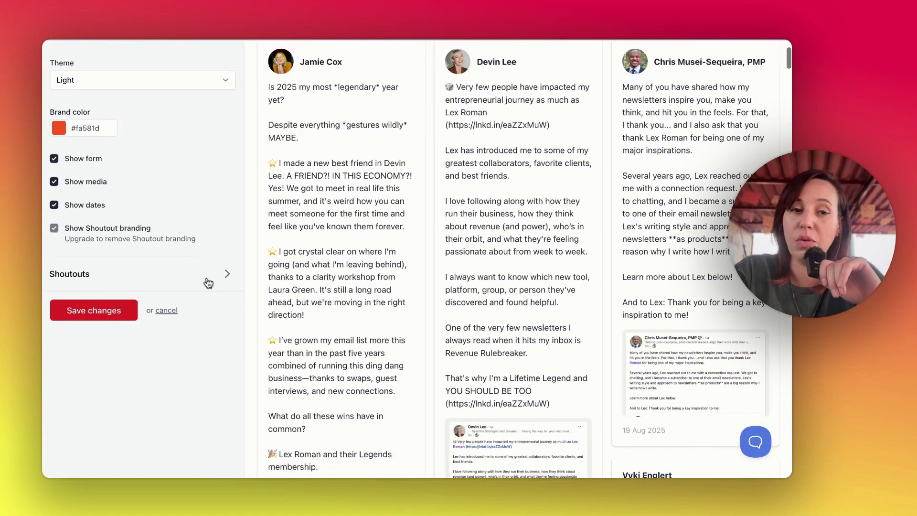
left_click(223, 274)
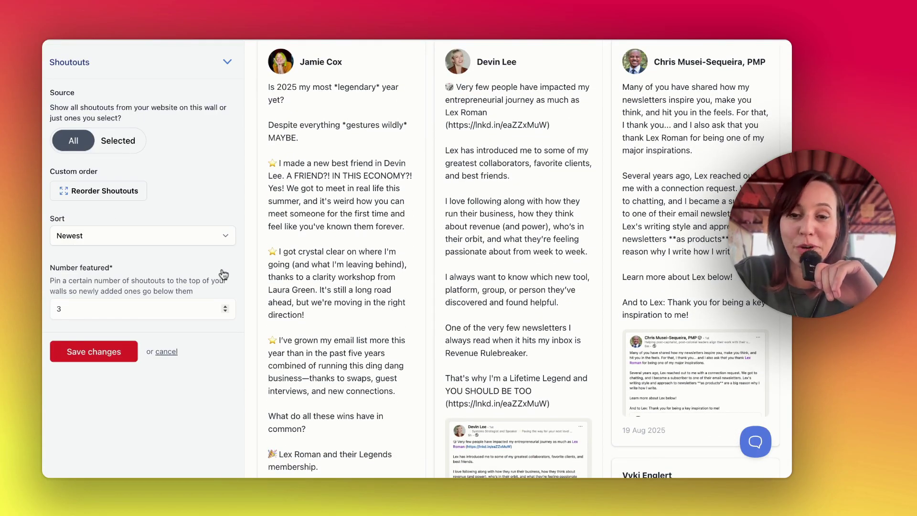
scroll(223, 274, "up", 3)
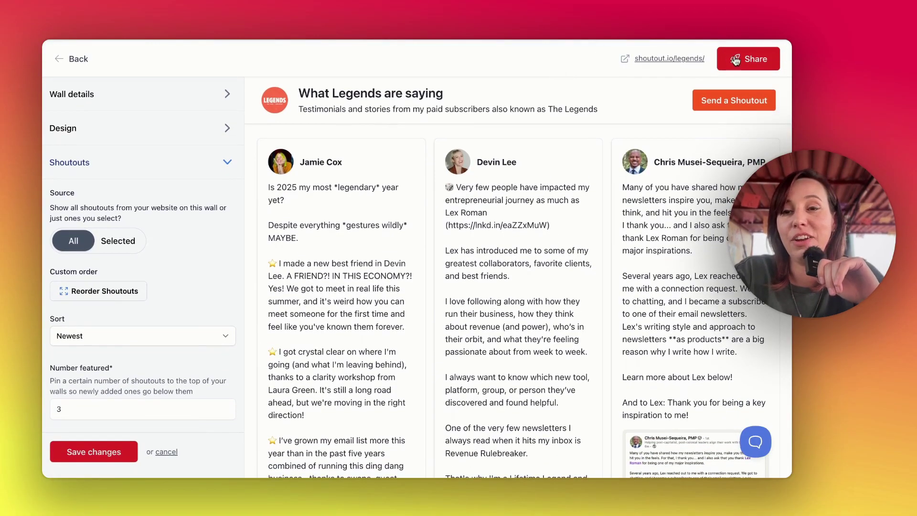
left_click(738, 62)
left_click(282, 292)
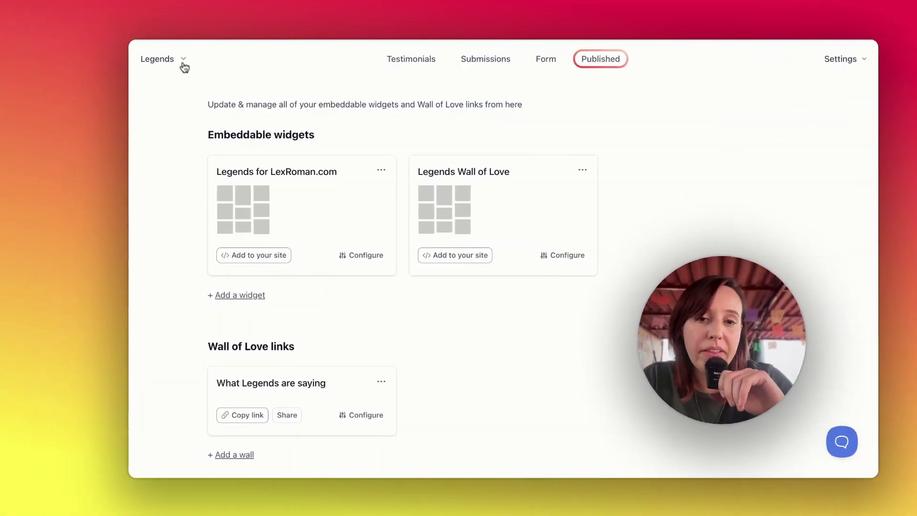
- Switch from Legends to the All Testimonials website and open its published widgets and walls
left_click(119, 57)
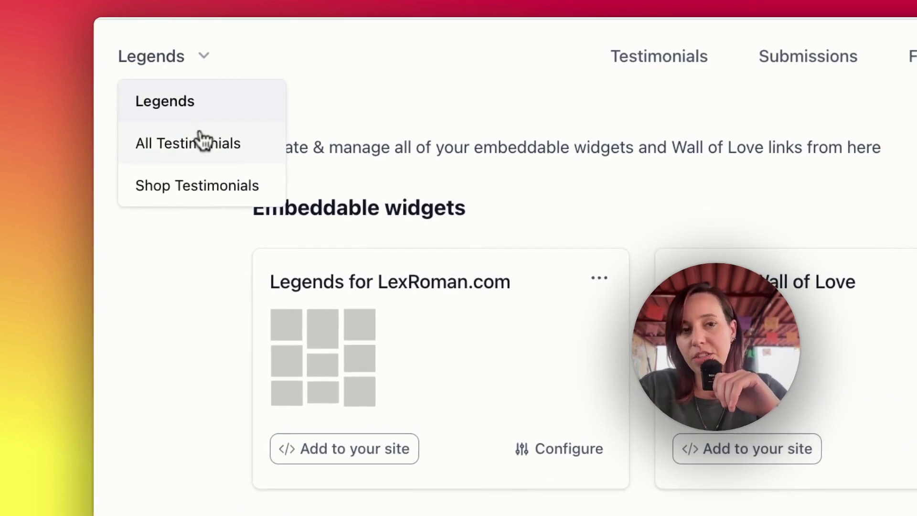
left_click(203, 140)
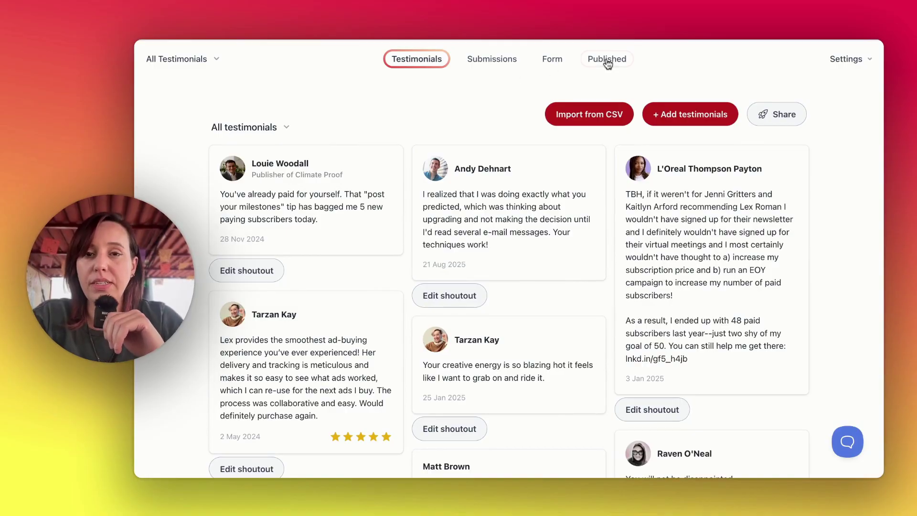
left_click(606, 60)
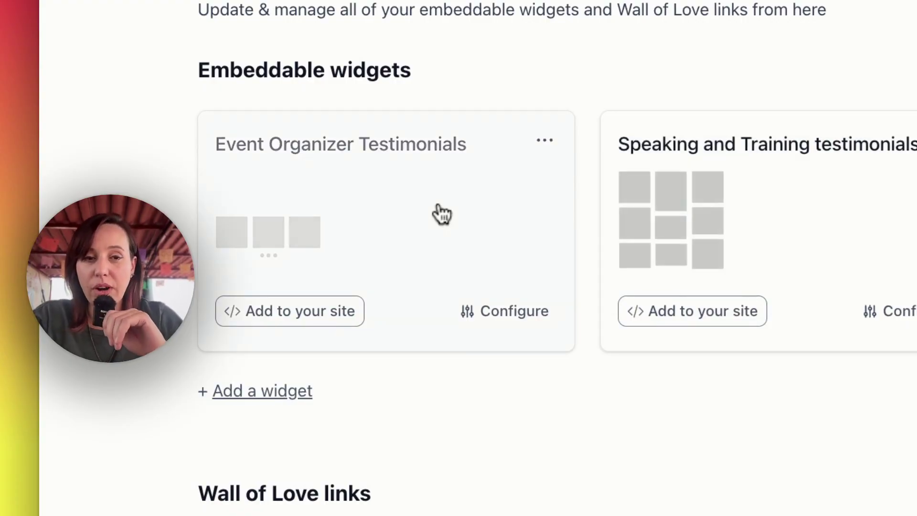
- Check the Event Organizer Testimonials widget and examine the design and Shoutouts settings of the Speaking and Training testimonials widget
left_click(442, 214)
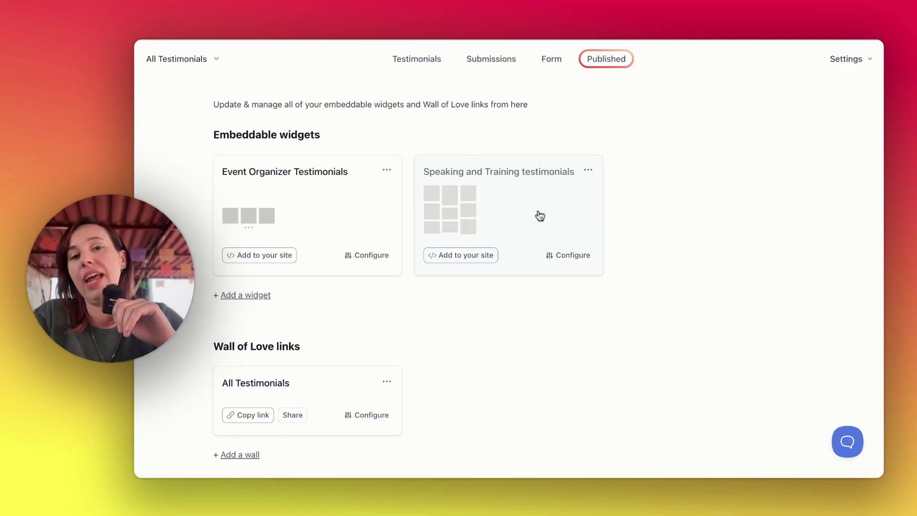
left_click(538, 213)
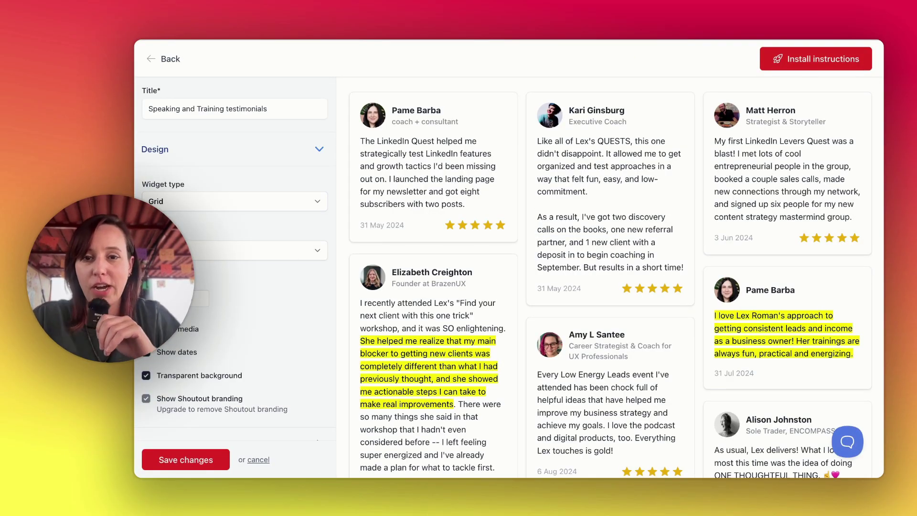
scroll(239, 296, "down", 5)
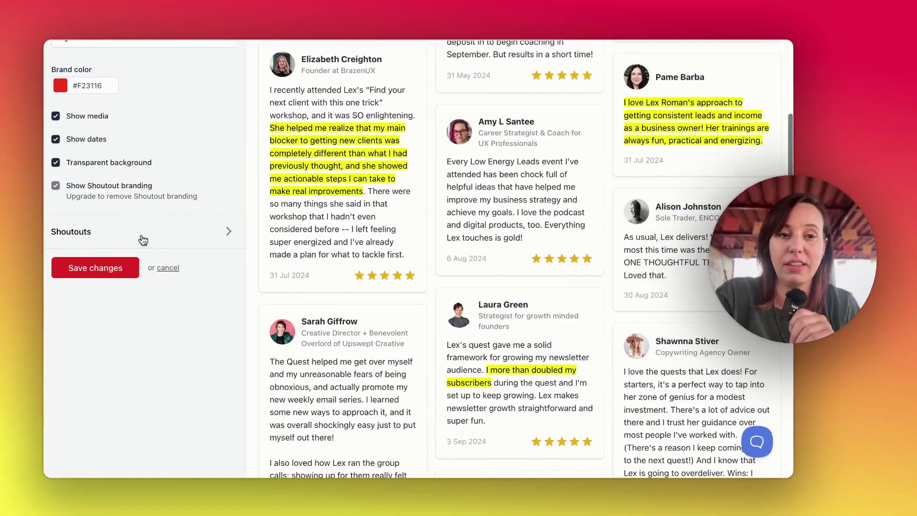
left_click(142, 240)
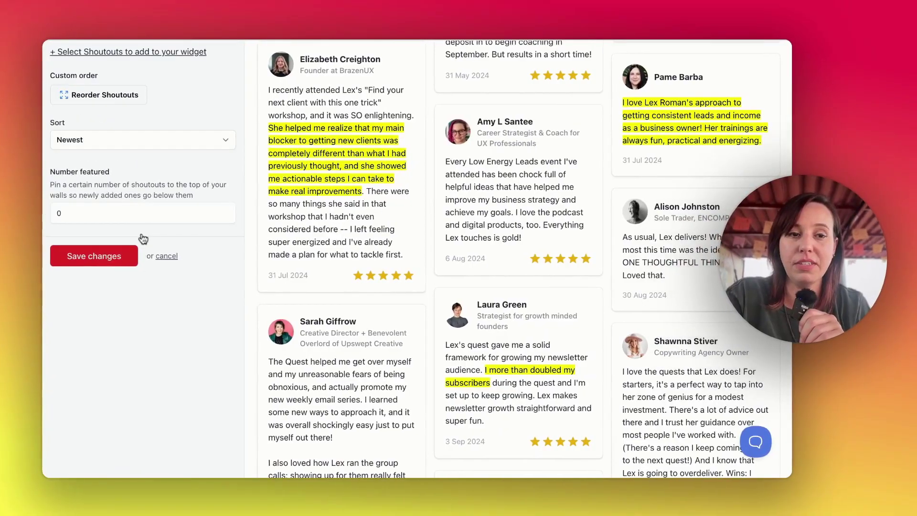
scroll(163, 265, "up", 3)
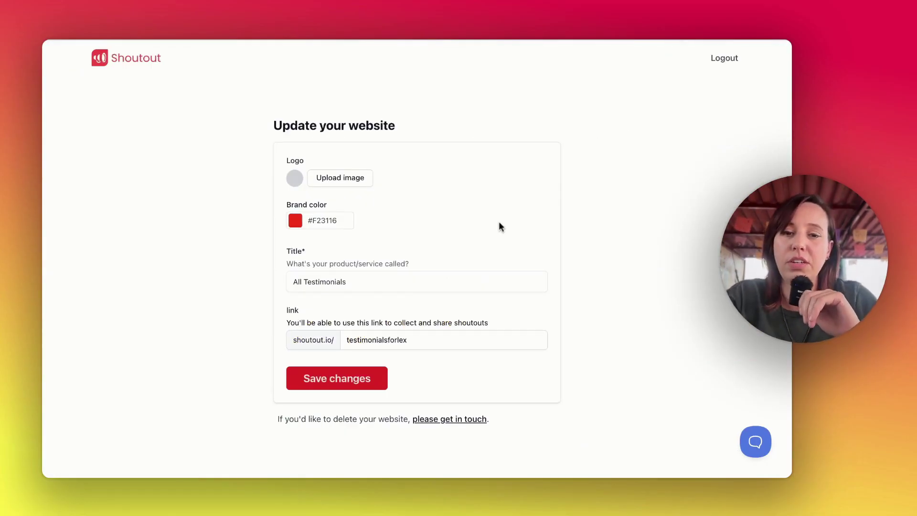
- Select the shoutout.io link name in the website settings of All Testimonials
double_click(441, 332)
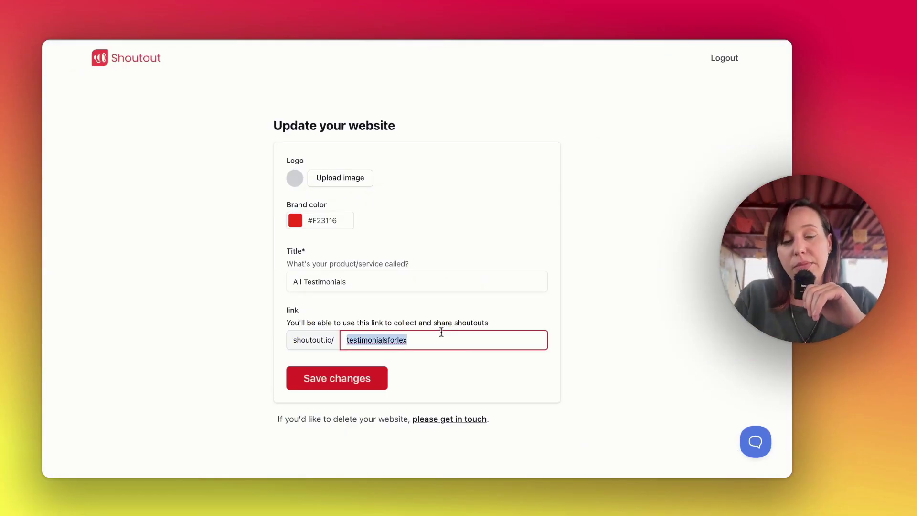